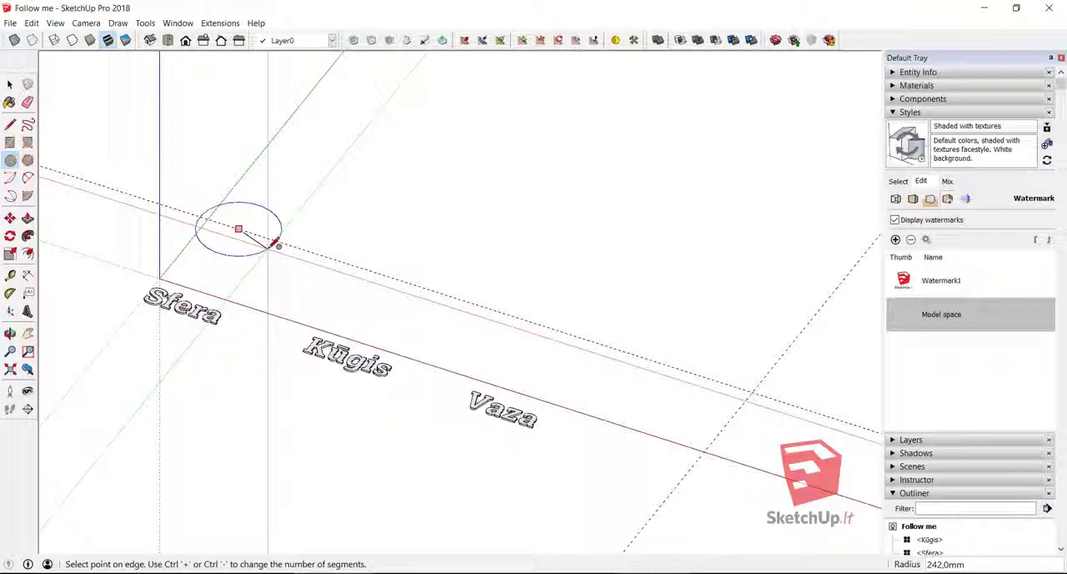
# - Draw two concentric circles of 200 mm radius on the guide line behind Sfera, one horizontal and one vertical, perpendicular to the red axis
pyautogui.click(275, 243)
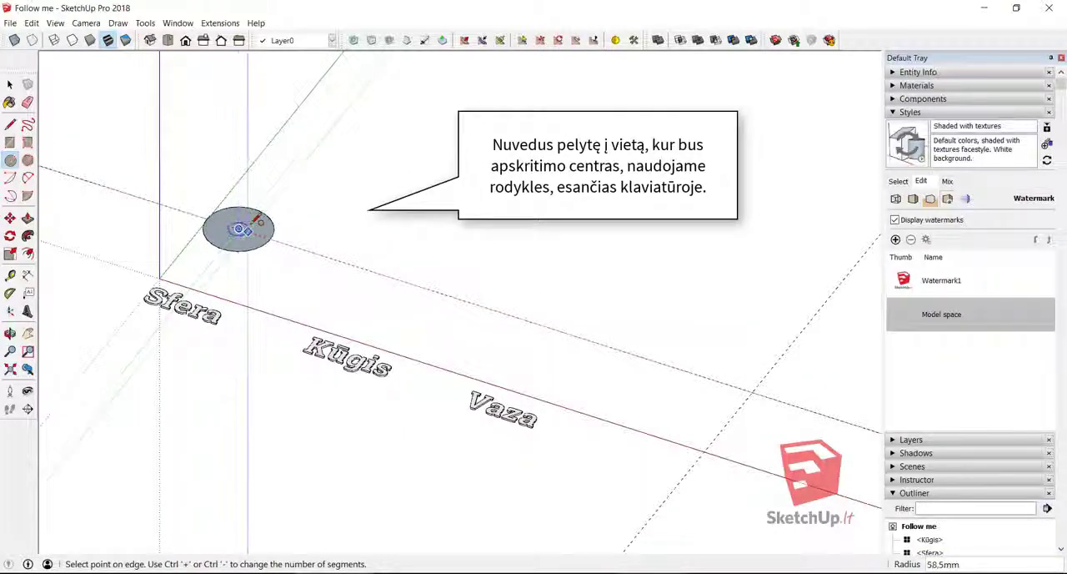
pyautogui.press('Escape')
pyautogui.press('Up')
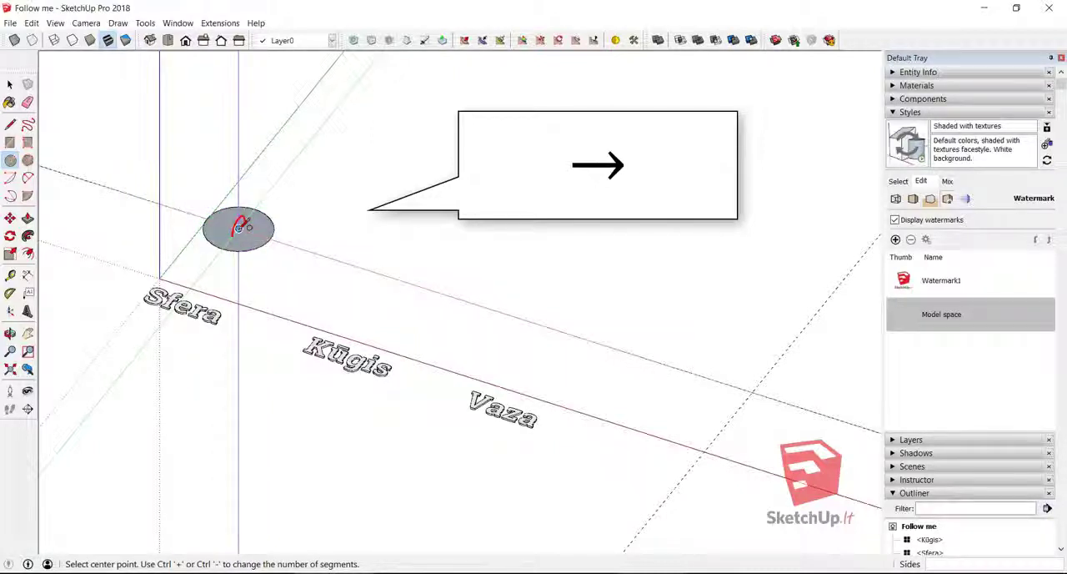
pyautogui.click(240, 226)
pyautogui.scroll(3, 327, 218)
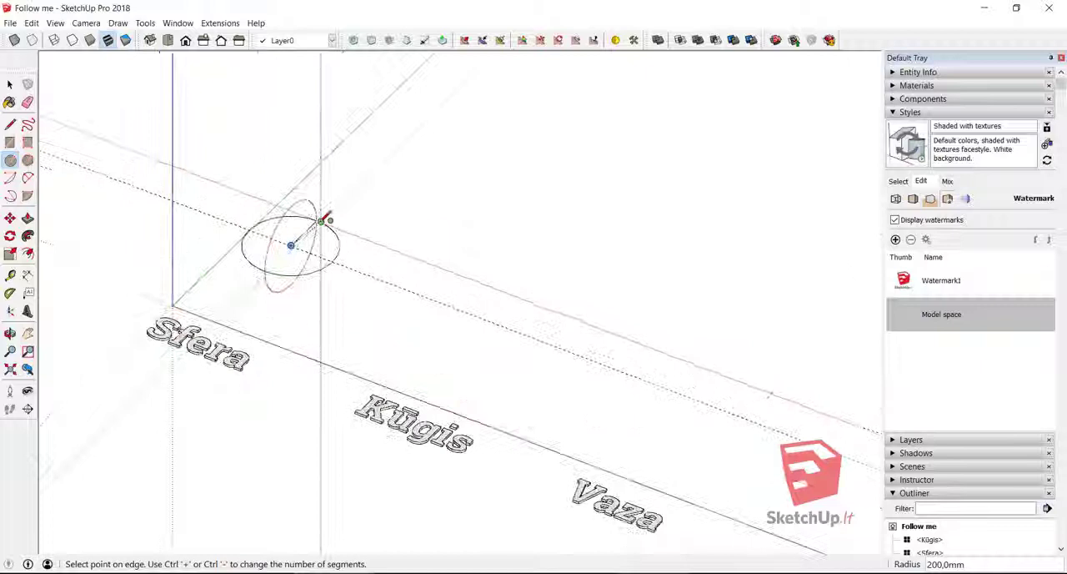
pyautogui.click(325, 218)
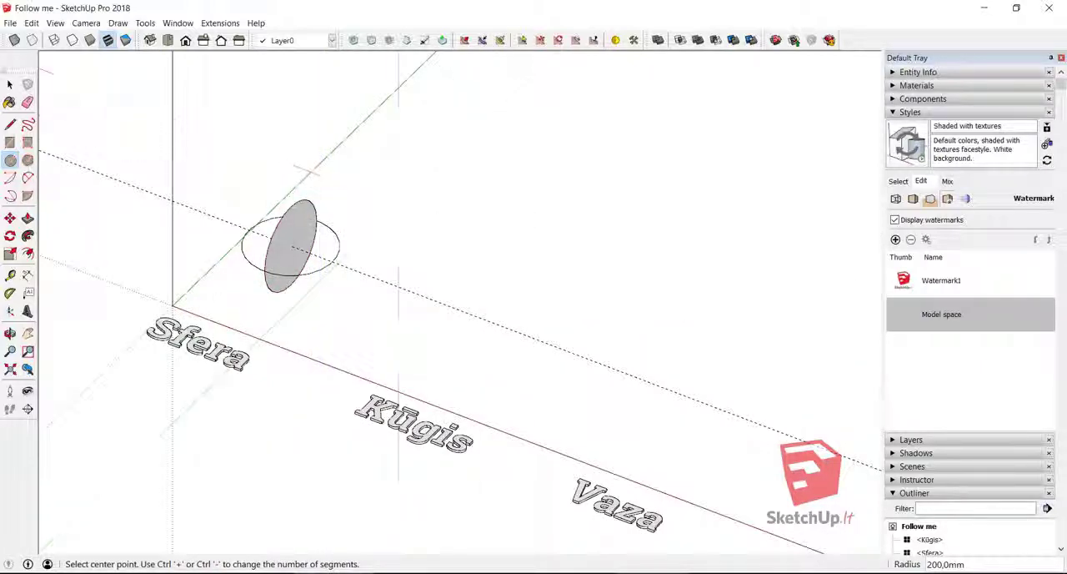
# - Split the vertical circle with a vertical line through its centre and erase one half, leaving a half-disc profile
pyautogui.click(10, 124)
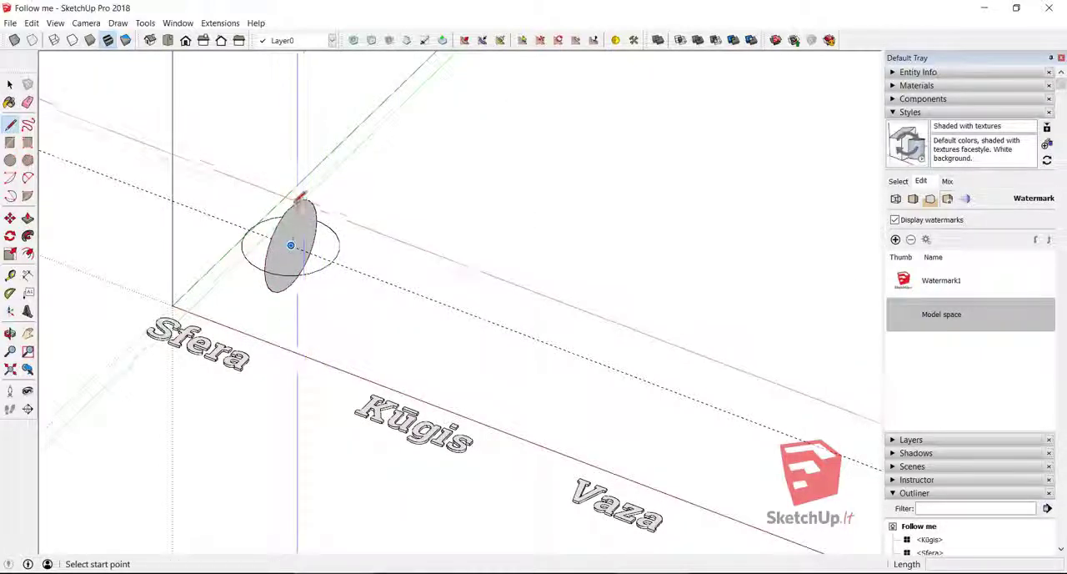
pyautogui.click(290, 206)
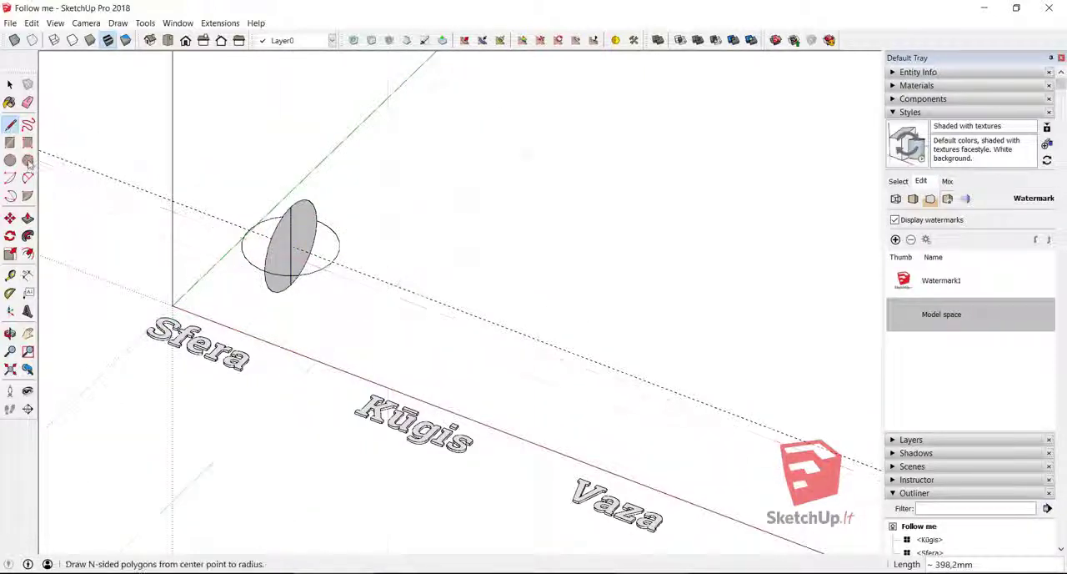
pyautogui.click(28, 101)
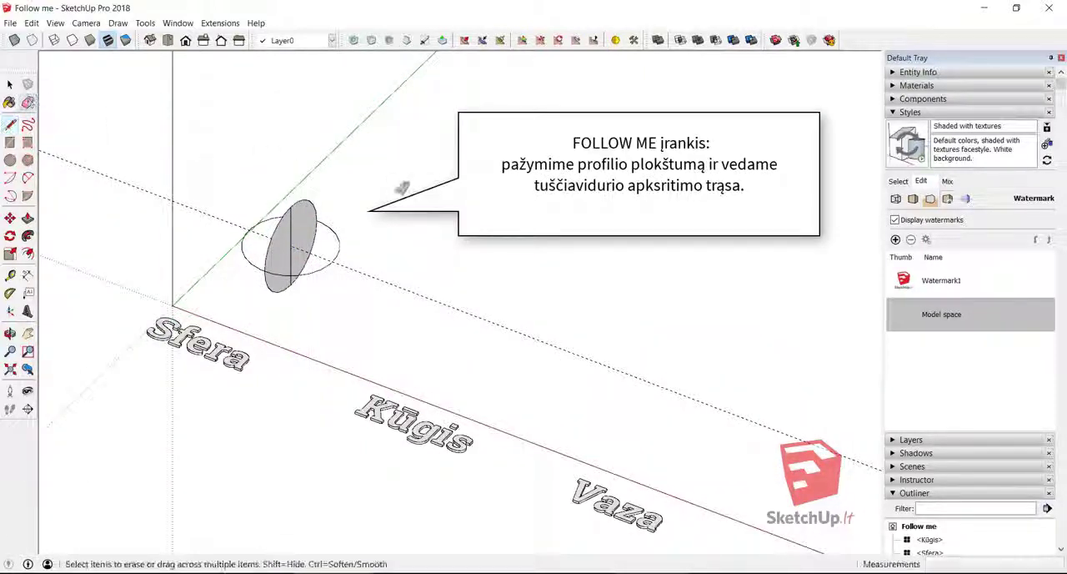
pyautogui.scroll(6, 250, 250)
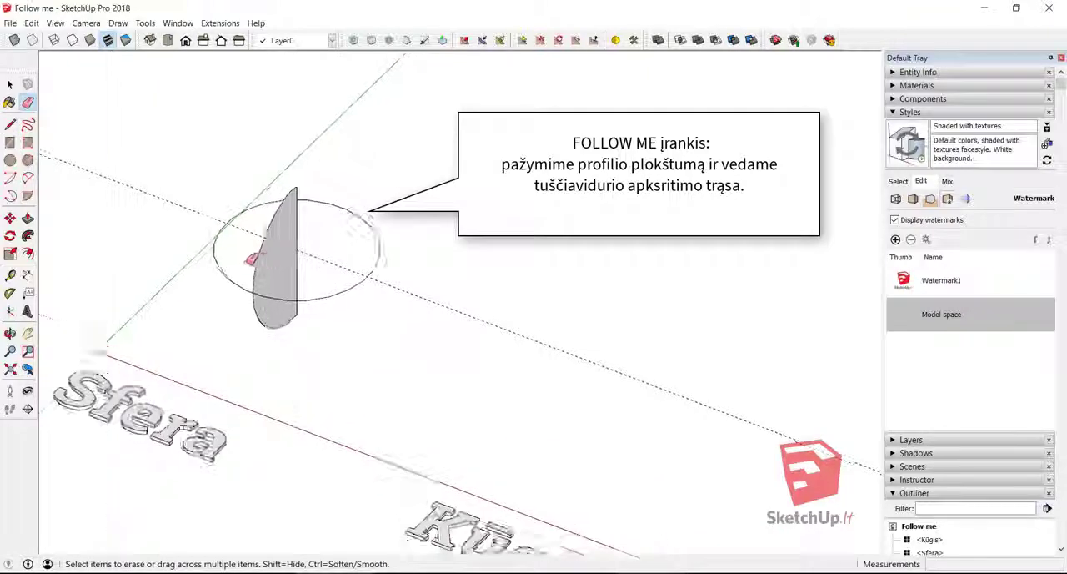
pyautogui.moveTo(333, 281); pyautogui.dragTo(350, 368, button='middle')
# - Sweep the half-disc around the horizontal circle with Follow Me to form a sphere, and check it in X-ray view
pyautogui.click(27, 235)
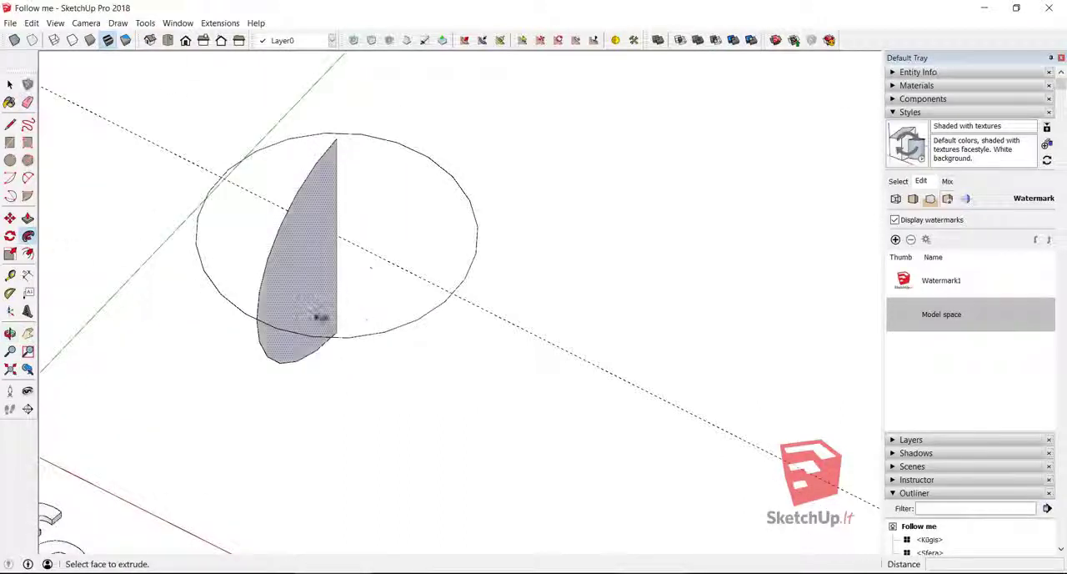
pyautogui.moveTo(352, 337)
pyautogui.mouseDown()
pyautogui.moveTo(471, 250)
pyautogui.moveTo(358, 104)
pyautogui.moveTo(230, 209)
pyautogui.moveTo(230, 302)
pyautogui.moveTo(255, 314)
pyautogui.mouseUp()
pyautogui.moveTo(255, 314); pyautogui.dragTo(325, 226, button='middle')
pyautogui.scroll(-3, 325, 226)
pyautogui.scroll(-4, 178, 226)
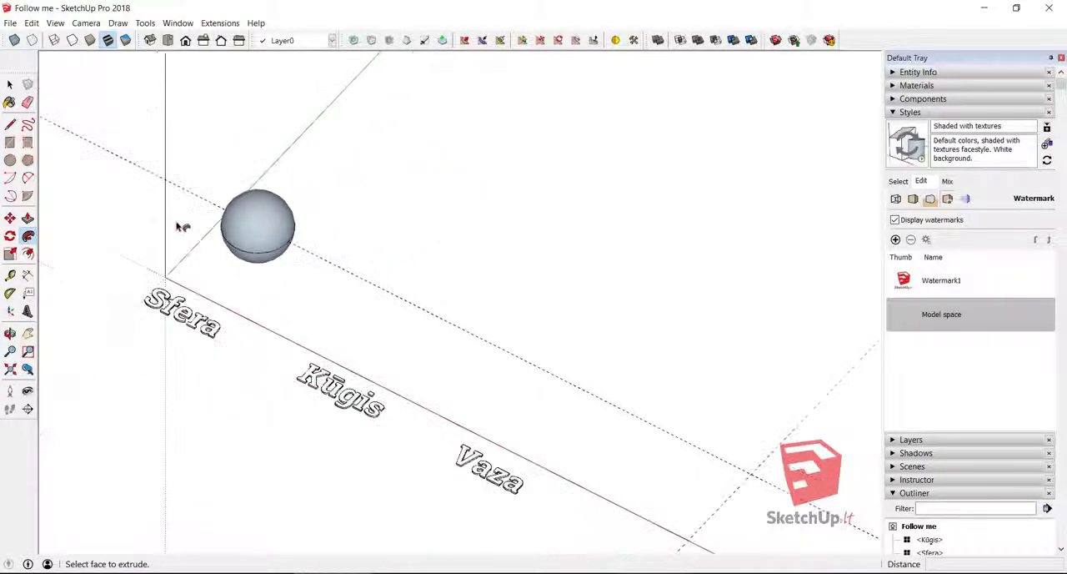
pyautogui.click(12, 42)
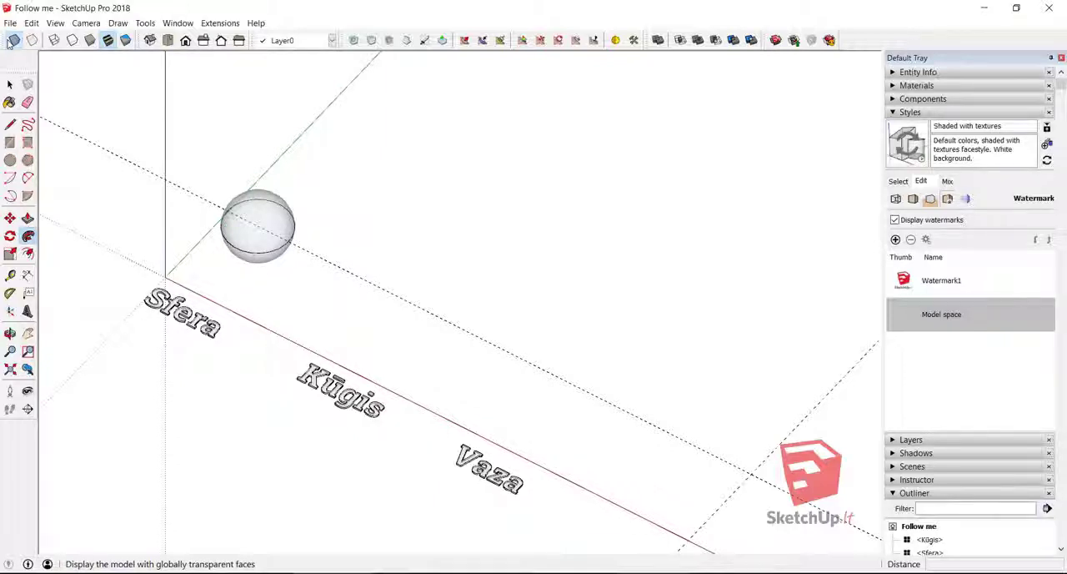
pyautogui.click(10, 42)
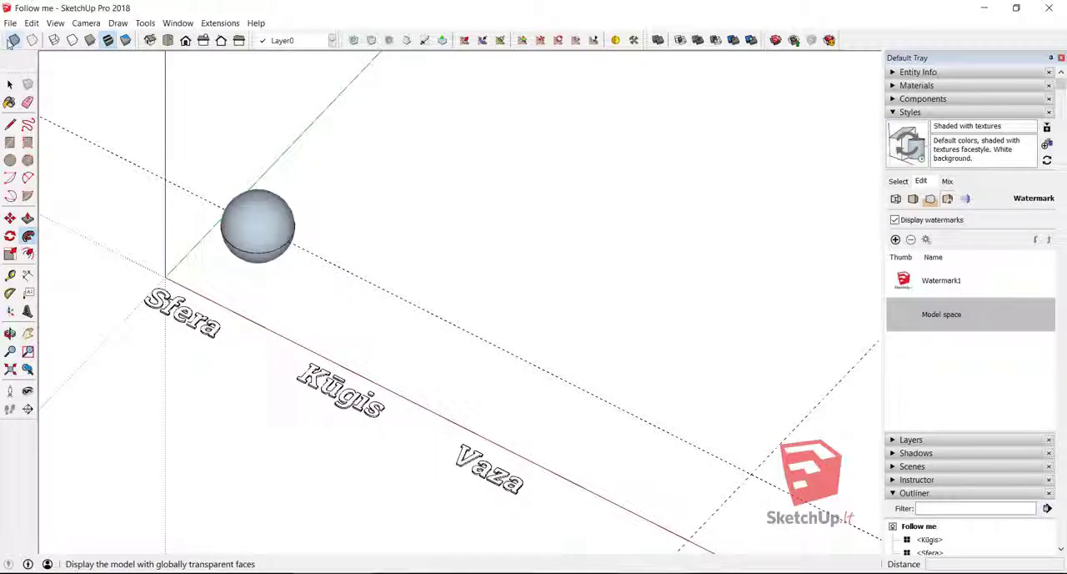
# - Draw a horizontal circle of 200 mm radius centred on the guide line behind Kūgis
pyautogui.click(10, 161)
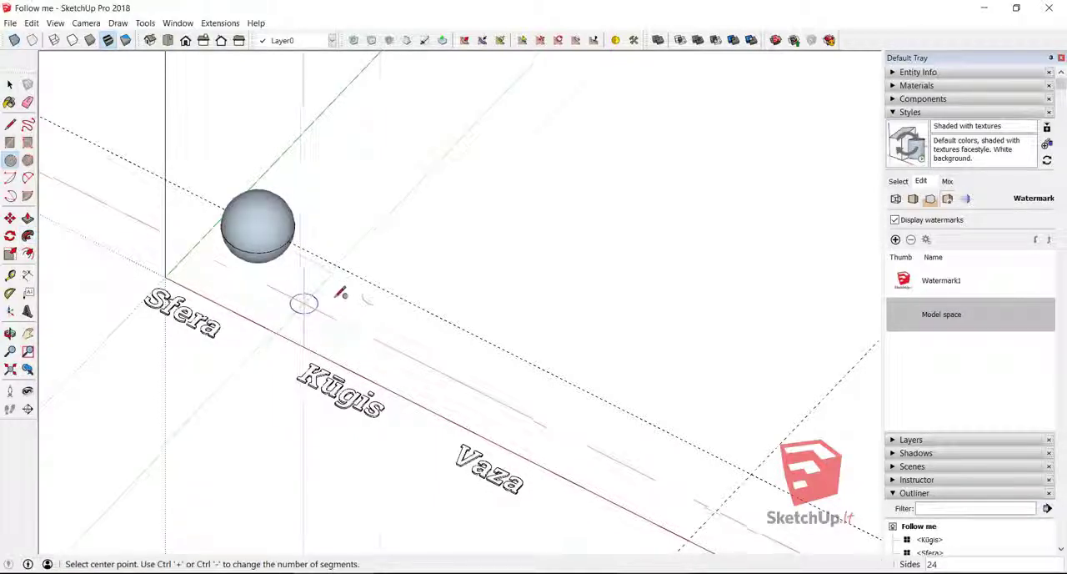
pyautogui.click(404, 297)
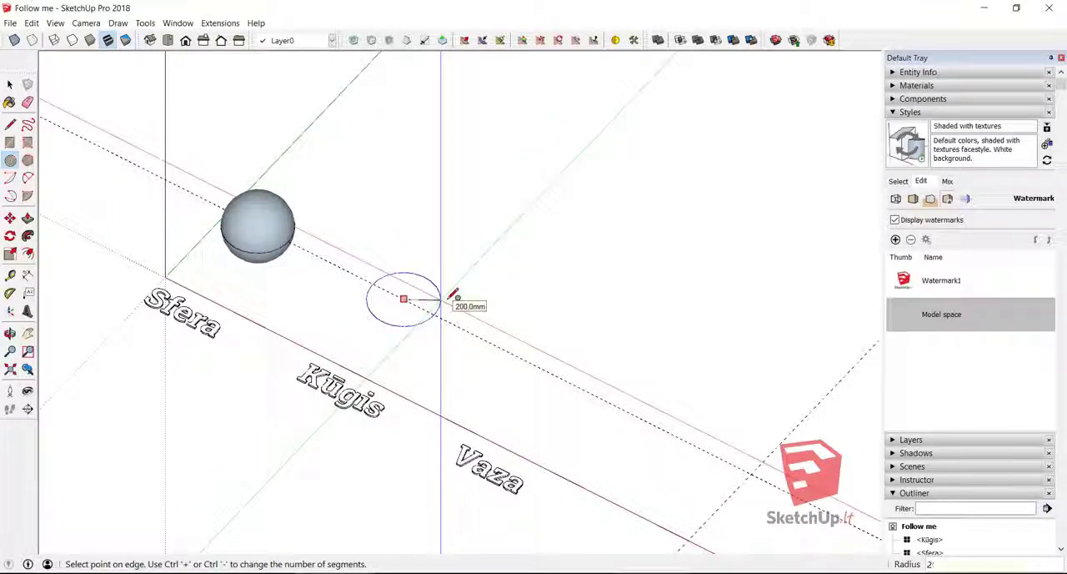
pyautogui.click(453, 296)
# - Draw a vertical triangular profile on the new circle, with a 500 mm line up from its centre and a 200 mm base along the guide line
pyautogui.press('l')
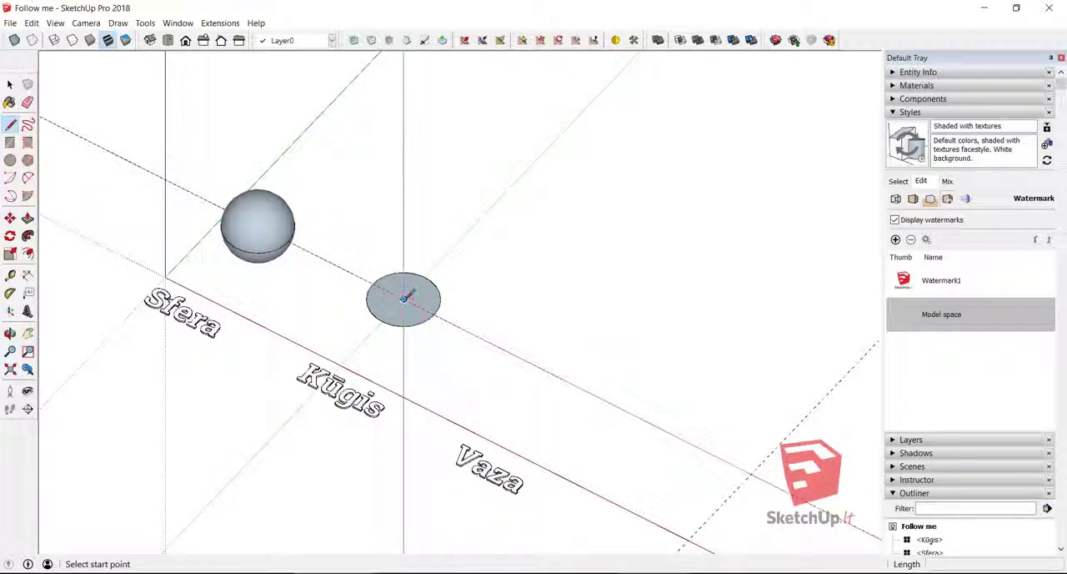
pyautogui.click(403, 297)
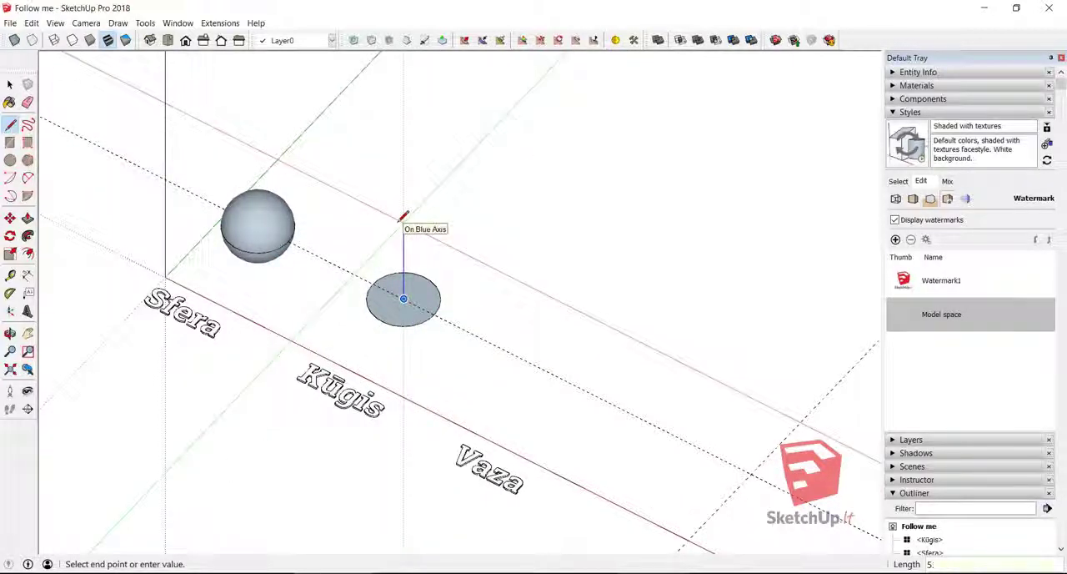
pyautogui.write('500')
pyautogui.press('Return')
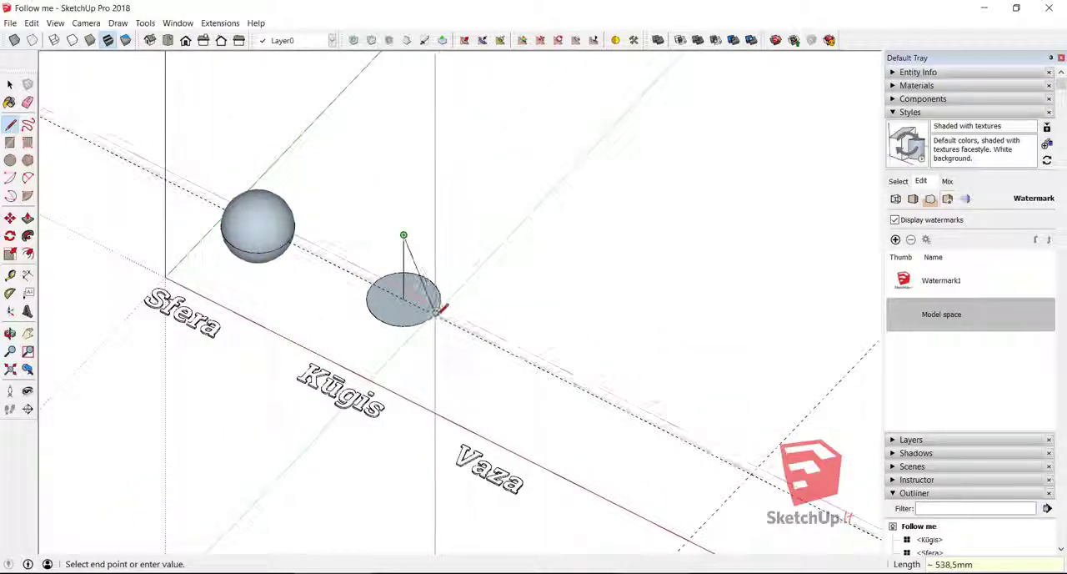
pyautogui.click(435, 312)
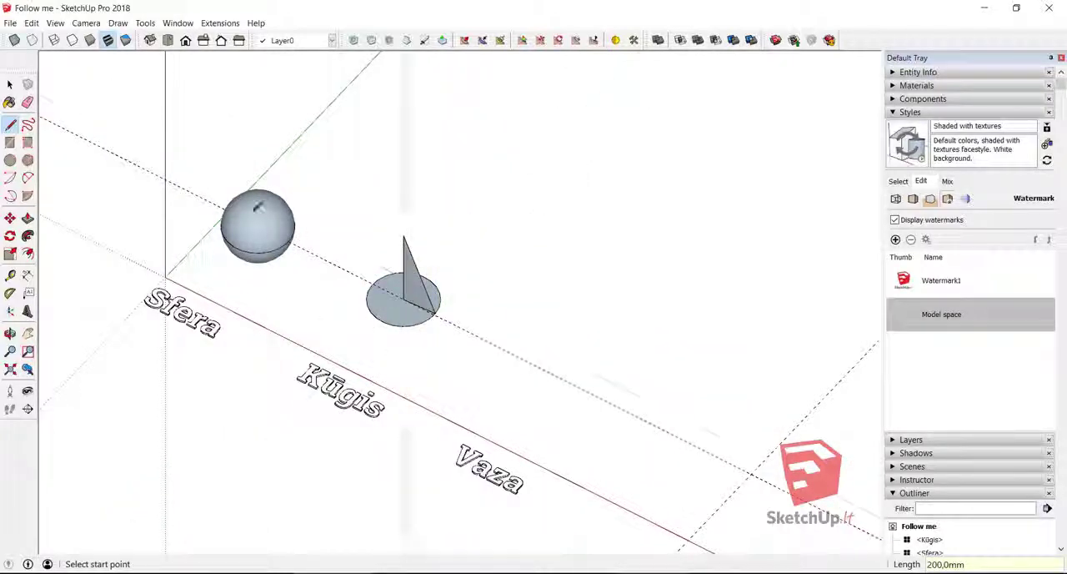
# - Delete the circle's face, sweep the triangle around its edge with Follow Me to form a cone, and check it in X-ray view
pyautogui.click(10, 84)
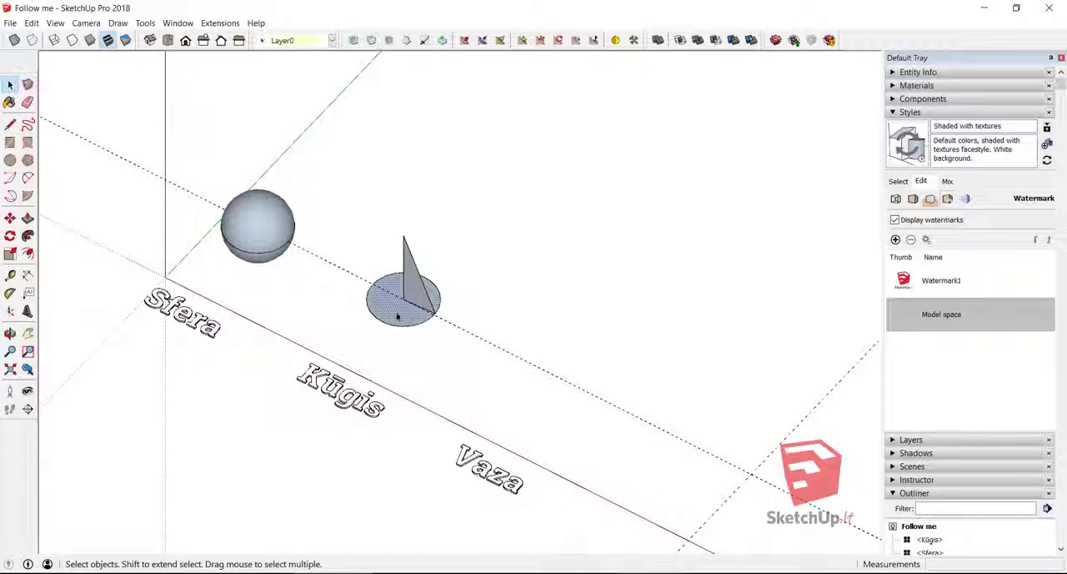
pyautogui.click(411, 284)
pyautogui.click(28, 236)
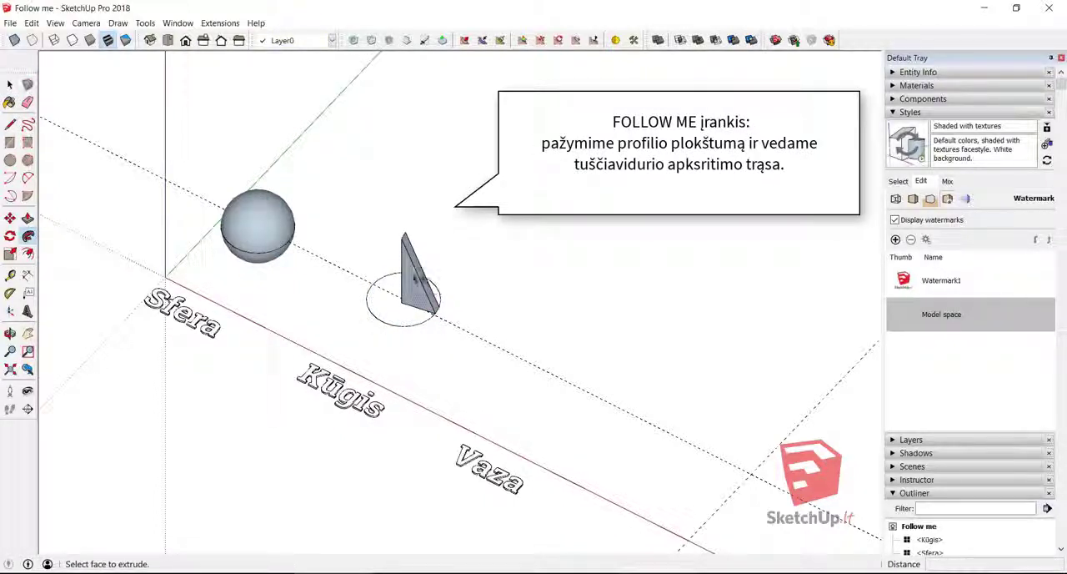
pyautogui.click(425, 306)
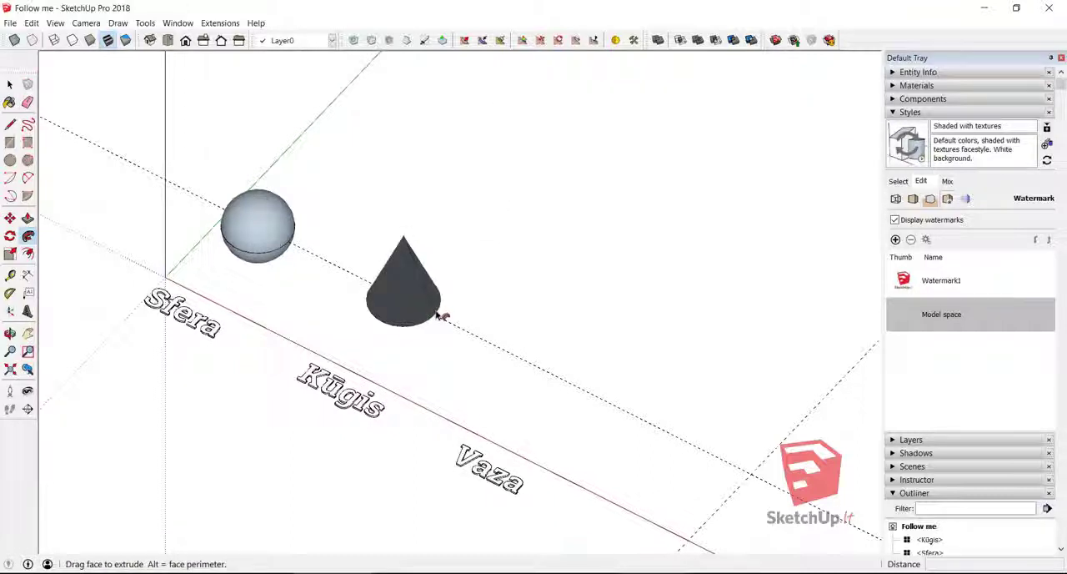
pyautogui.click(15, 45)
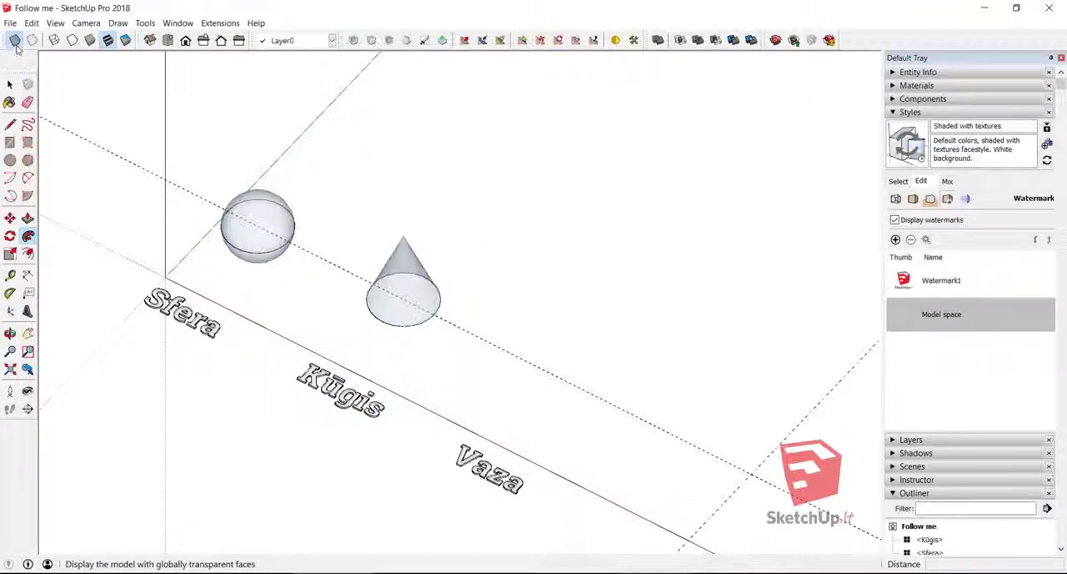
pyautogui.click(16, 45)
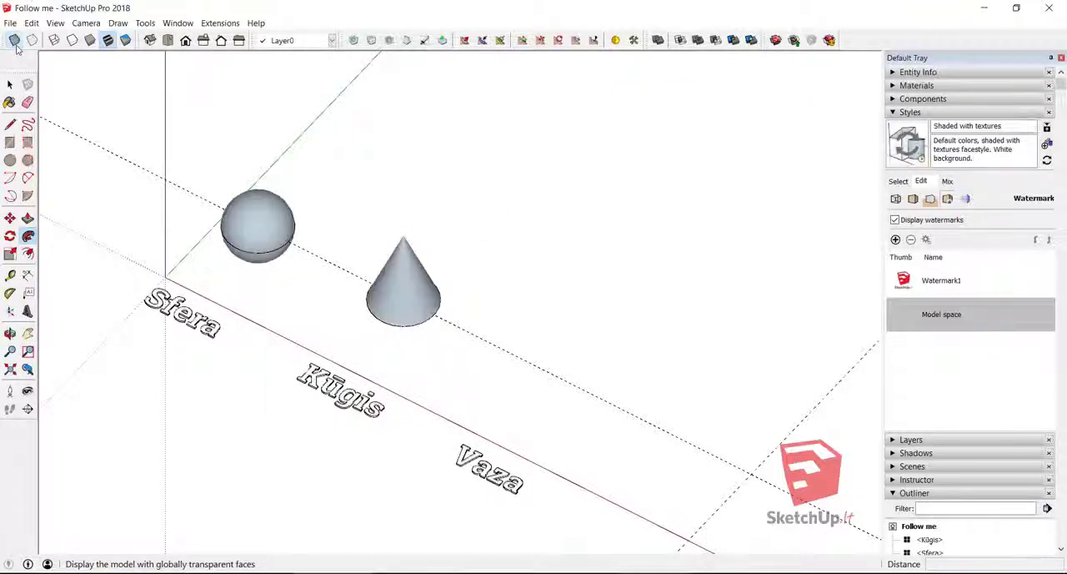
# - Import the Vaza JPEG as an image and place it flat, with its lower edge on the guide line beyond the cone
pyautogui.scroll(-4, 292, 168)
pyautogui.press('space')
pyautogui.click(10, 22)
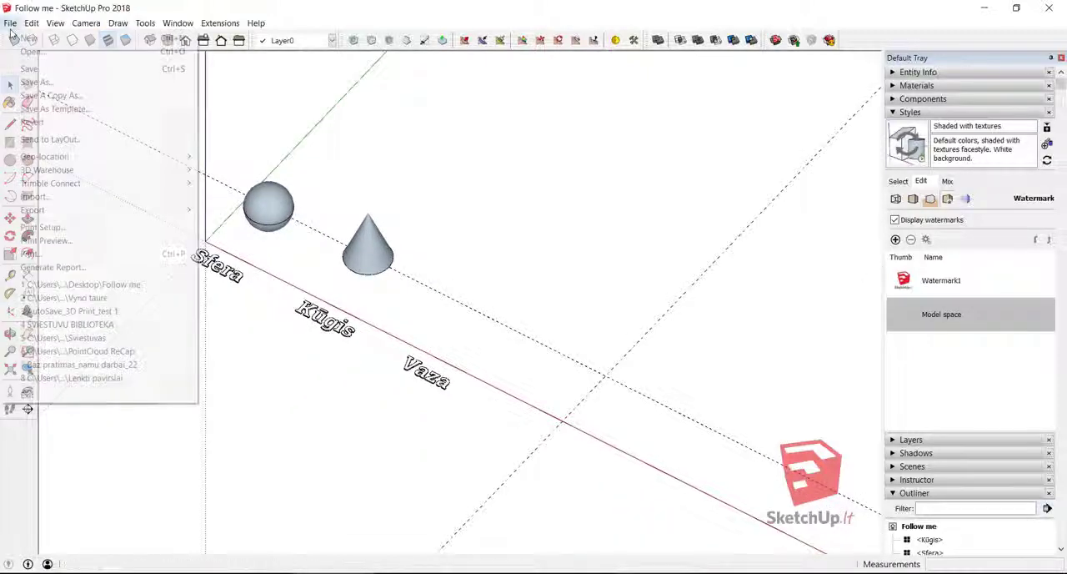
pyautogui.click(50, 197)
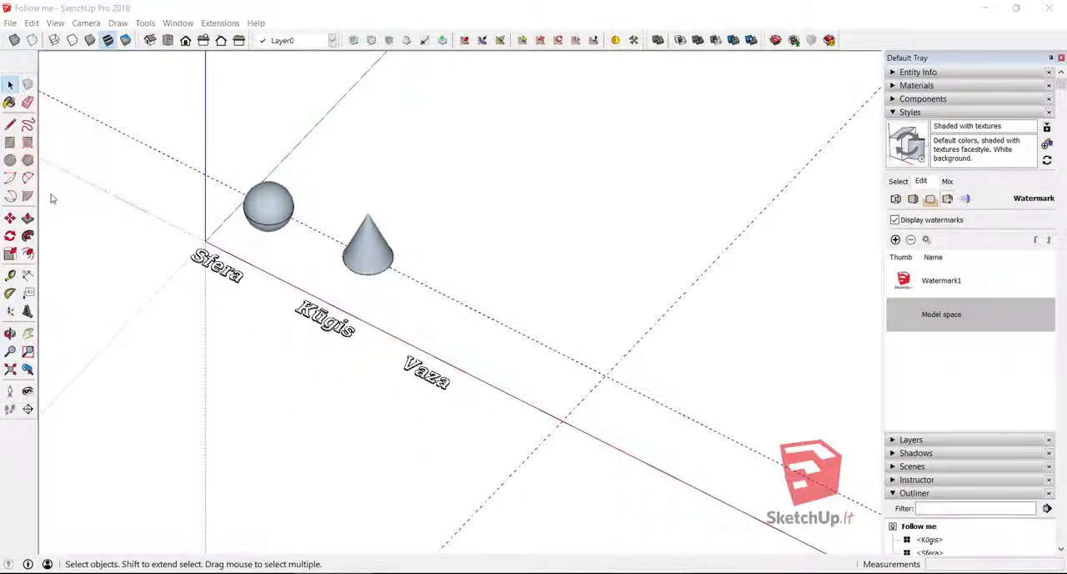
pyautogui.click(796, 192)
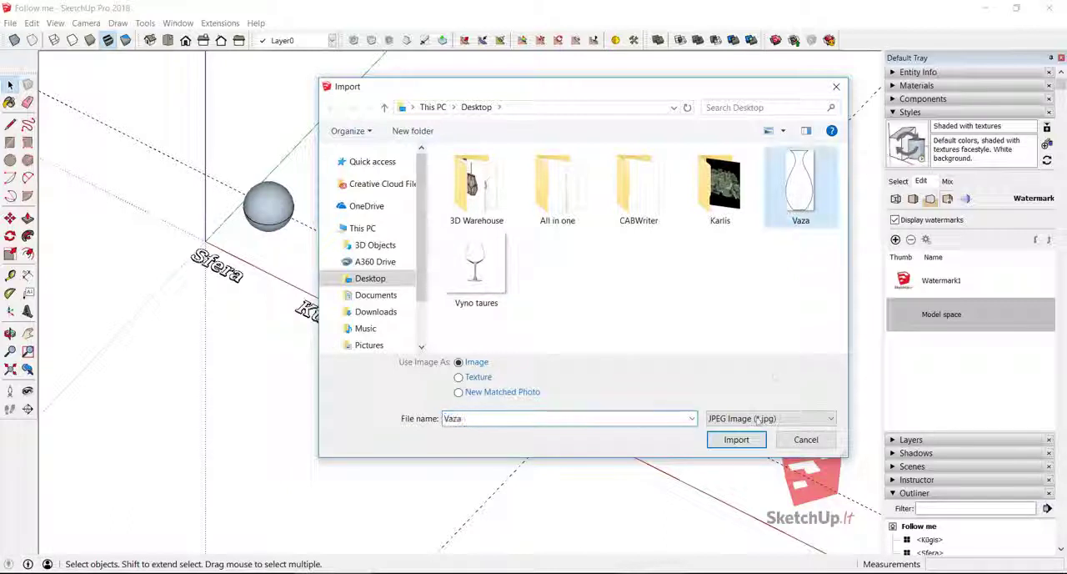
pyautogui.click(736, 440)
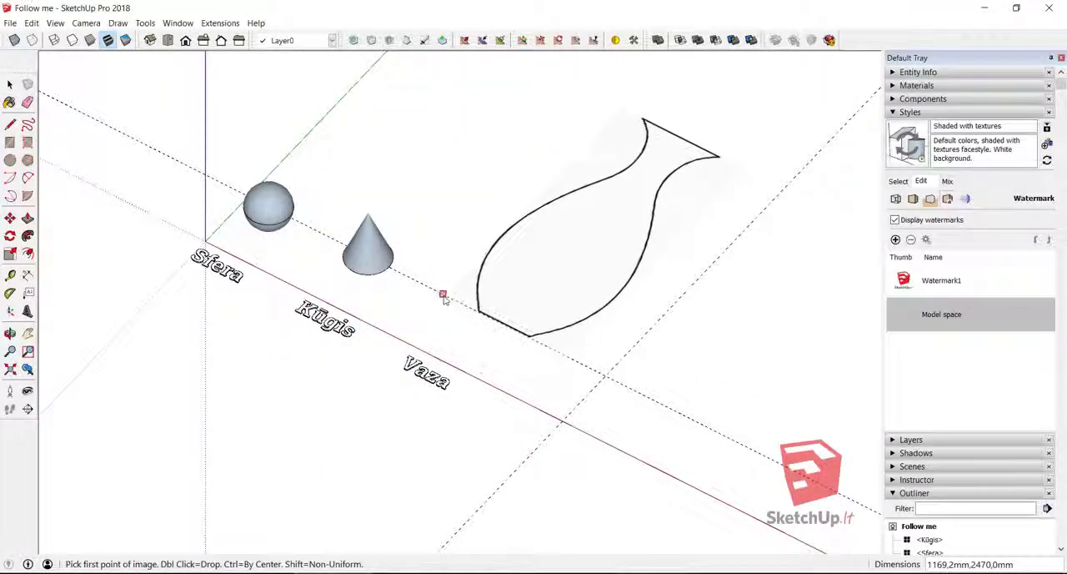
pyautogui.click(416, 280)
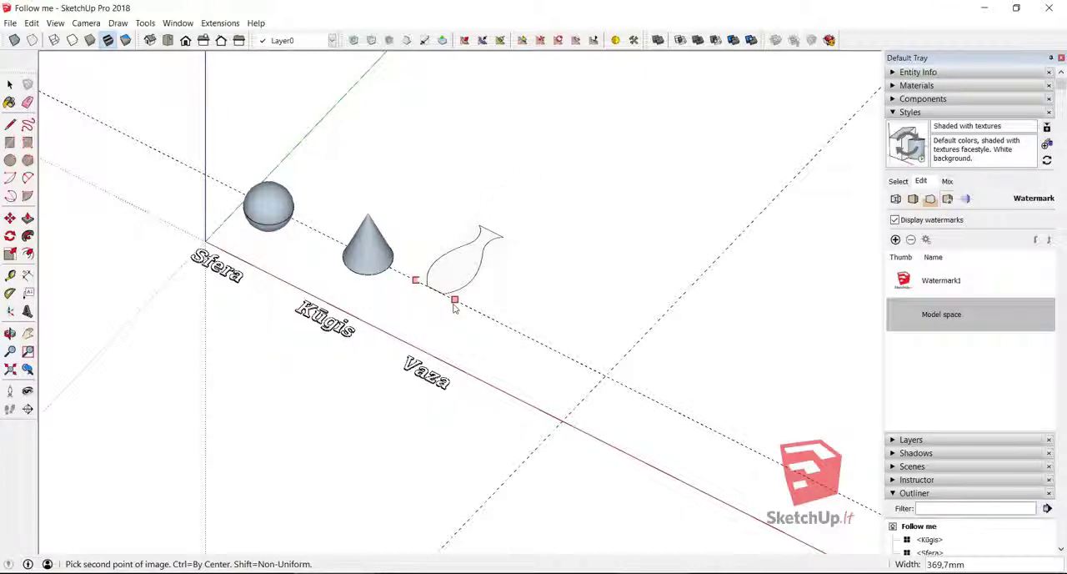
pyautogui.click(450, 298)
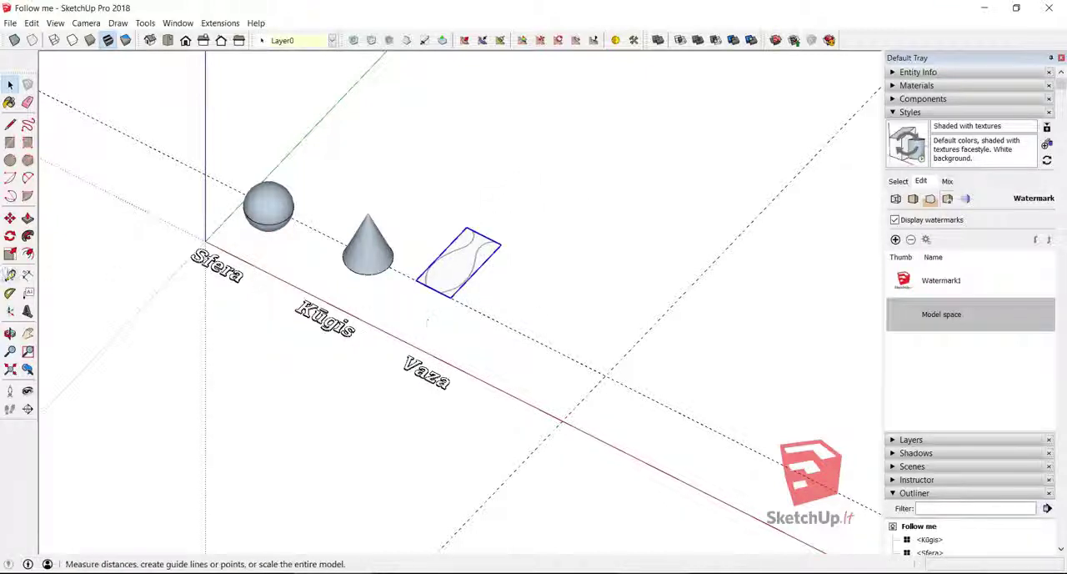
# - Rotate the vase image 90° about its lower edge so it stands upright on the guide line
pyautogui.click(9, 236)
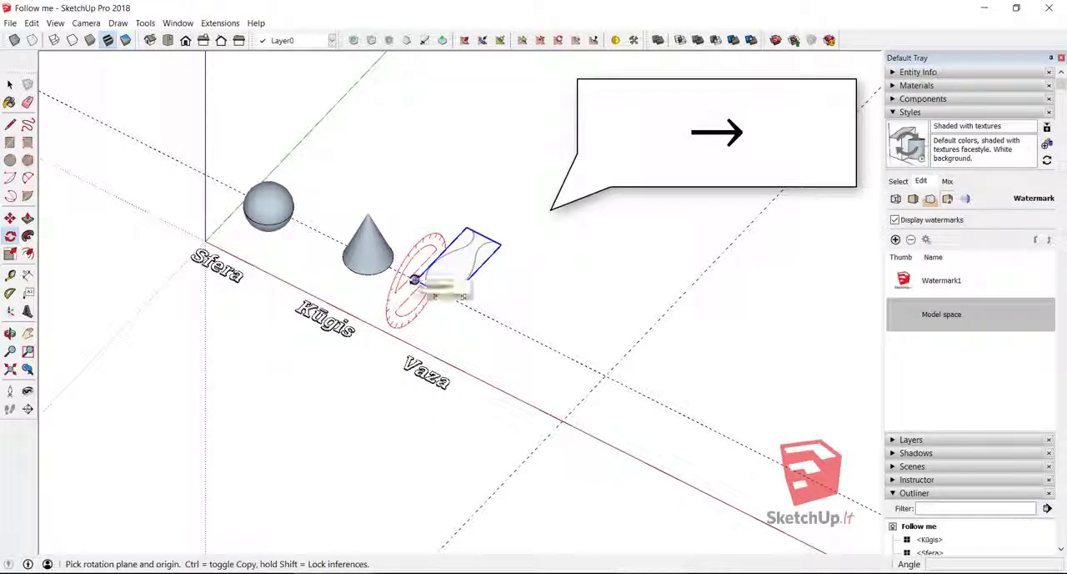
pyautogui.click(414, 279)
pyautogui.click(456, 188)
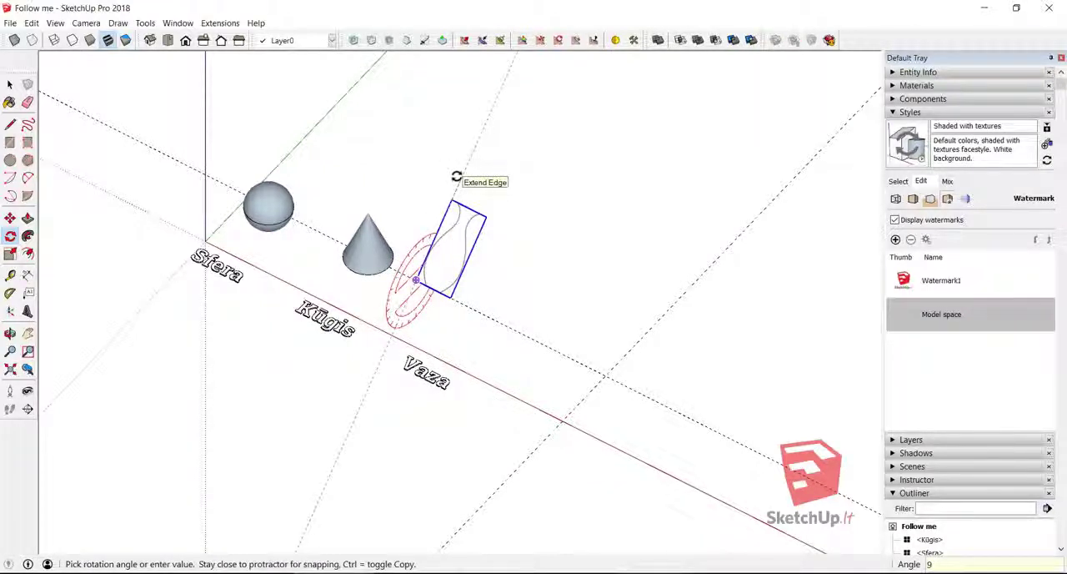
pyautogui.press('Escape')
# - Move the upright vase image about 472 mm along the guide line, away from the cone, and switch to the Front view
pyautogui.click(9, 218)
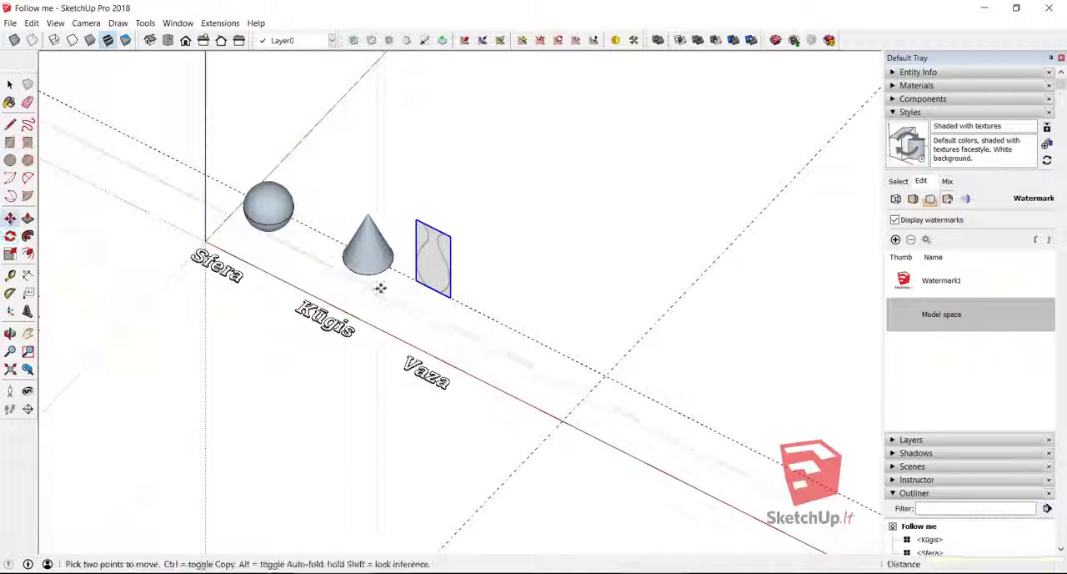
pyautogui.click(433, 288)
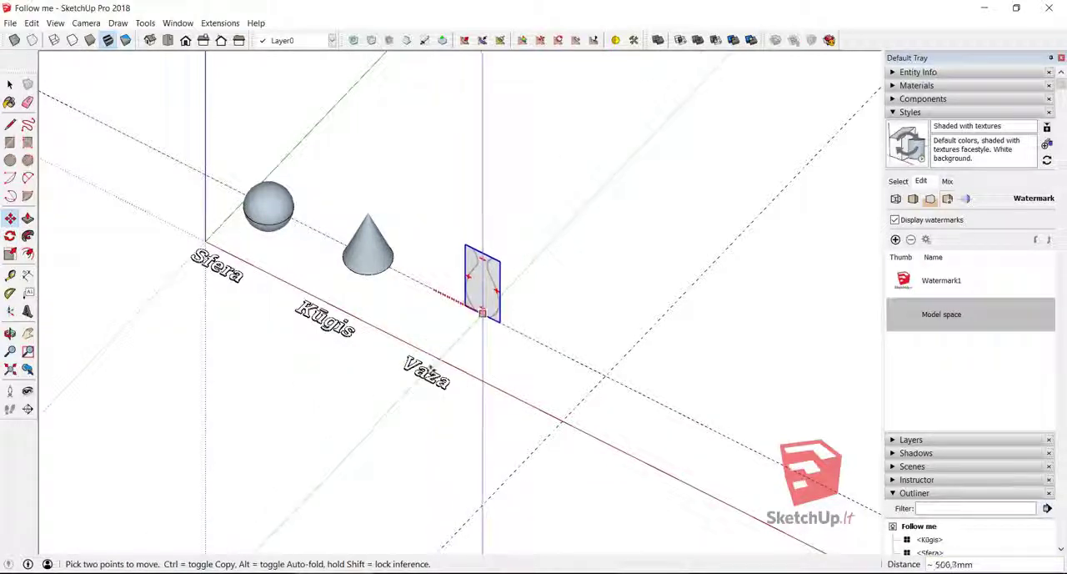
pyautogui.click(482, 313)
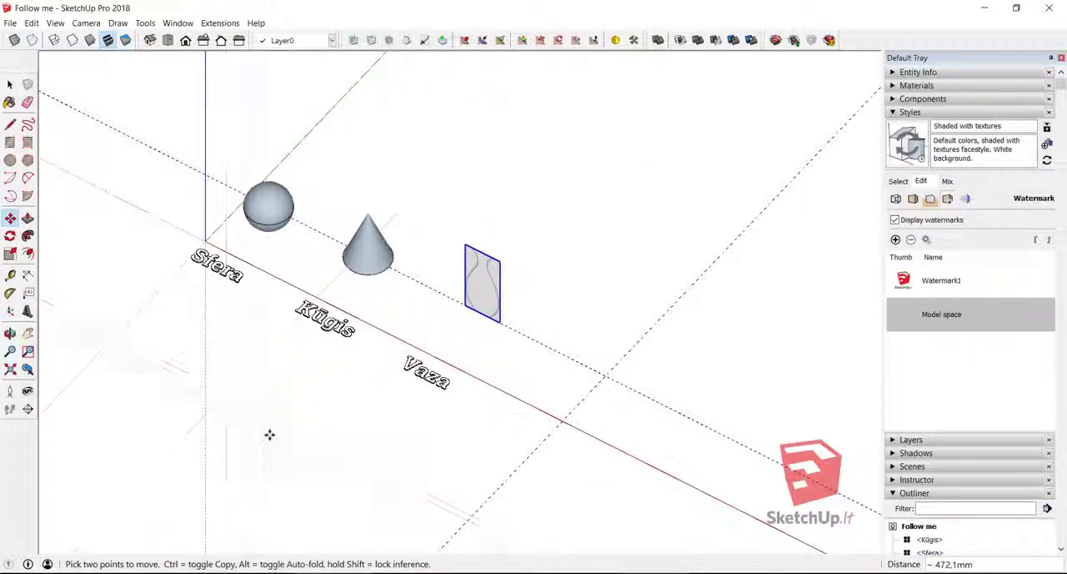
pyautogui.click(185, 40)
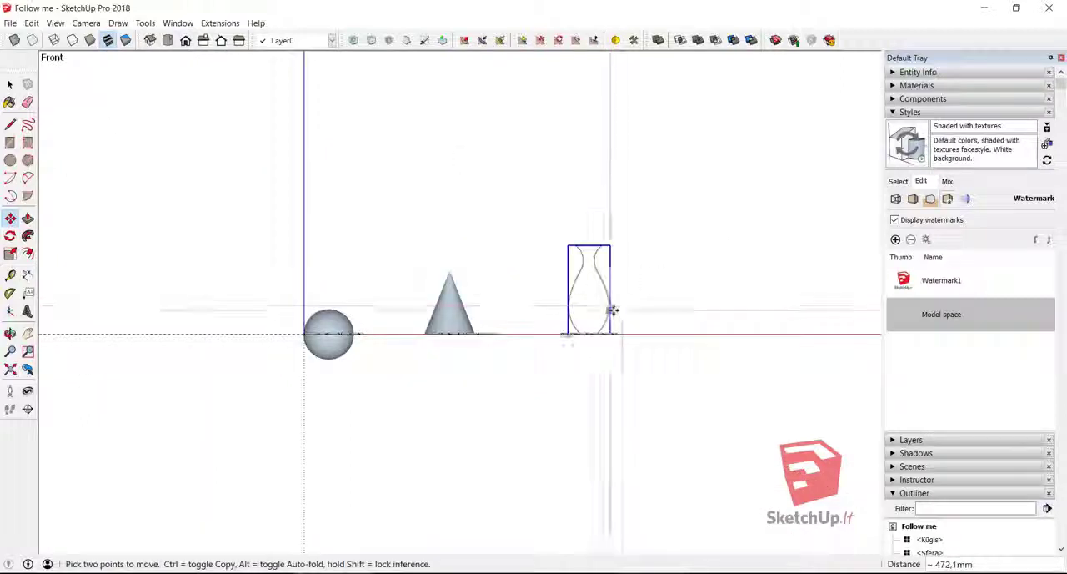
# - Draw a vertical centre line from the midpoint of the vase image's upper edge down to its lower edge
pyautogui.scroll(3, 612, 309)
pyautogui.scroll(4, 591, 300)
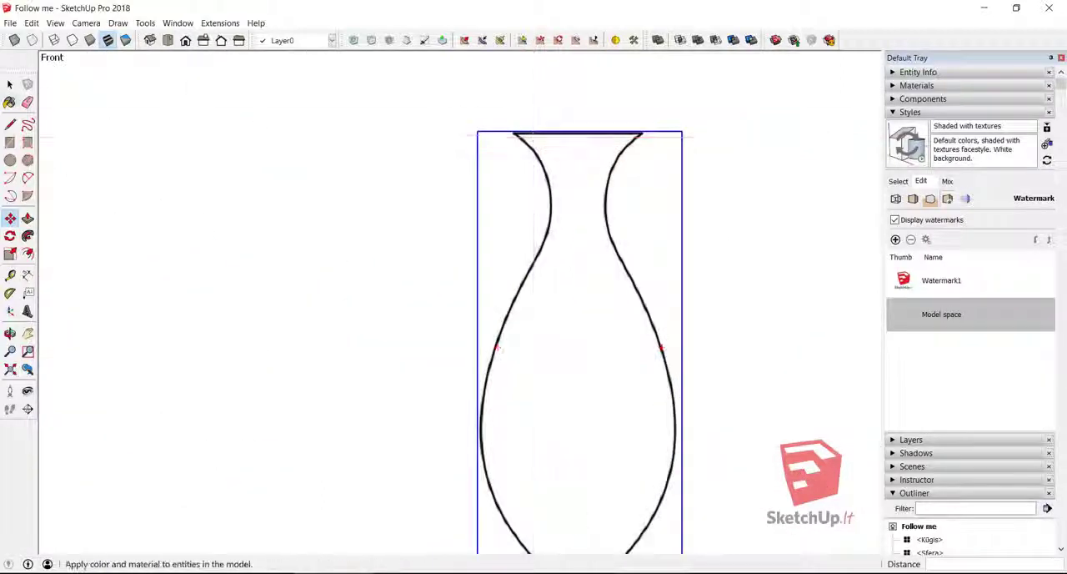
pyautogui.click(10, 125)
pyautogui.click(580, 131)
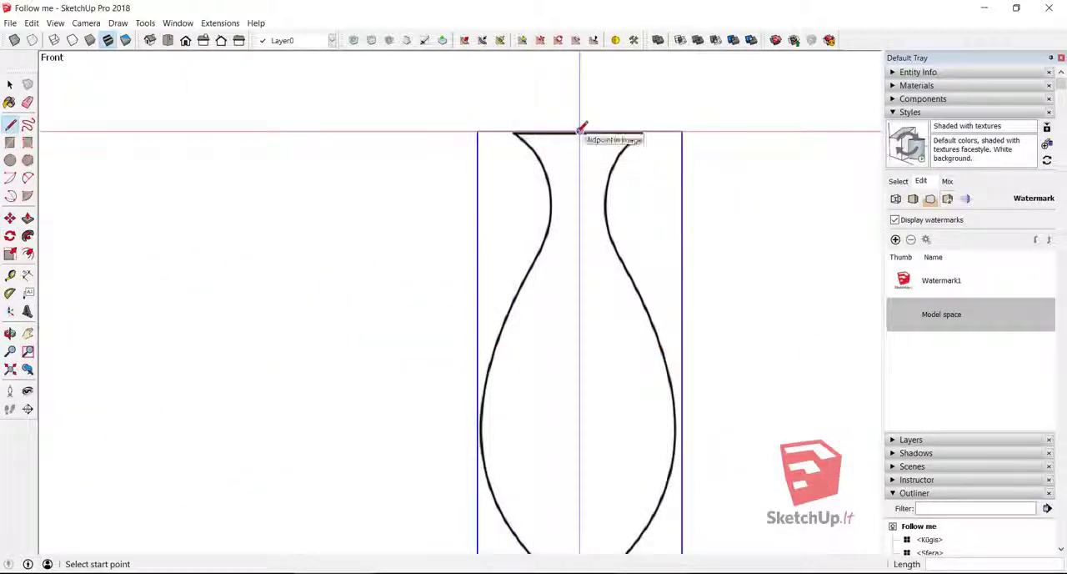
pyautogui.click(581, 131)
pyautogui.scroll(-3, 581, 131)
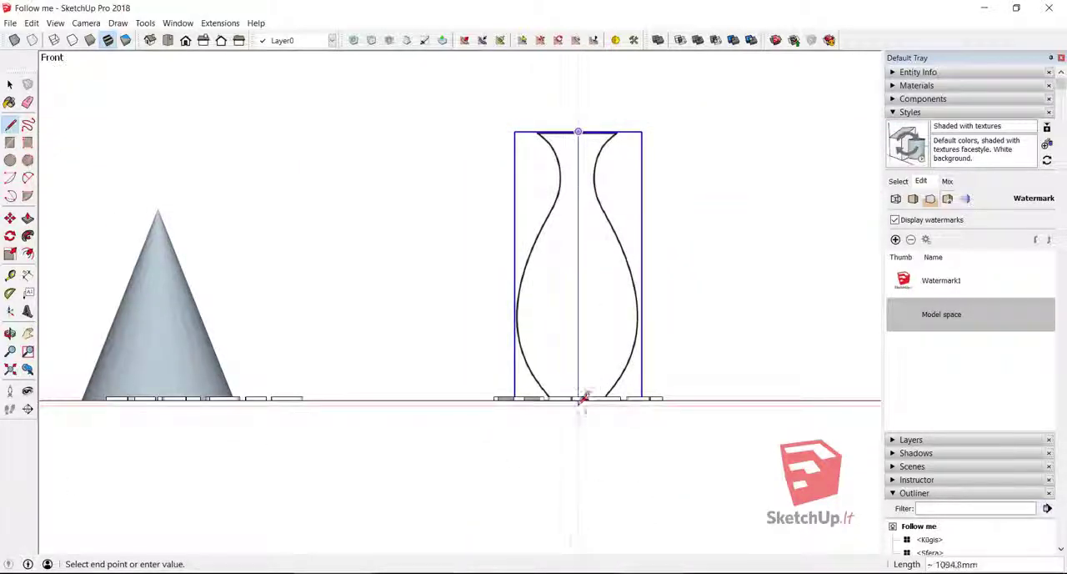
pyautogui.scroll(4, 588, 399)
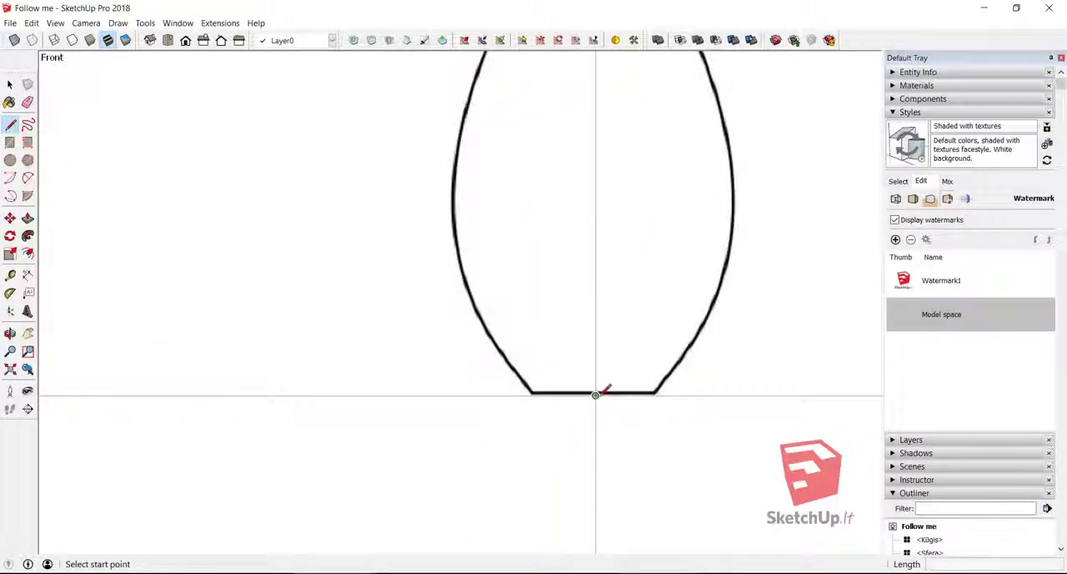
# - Draw the left half of the vase's base, about 69 mm long, and the left half of its rim from the centre line
pyautogui.click(595, 395)
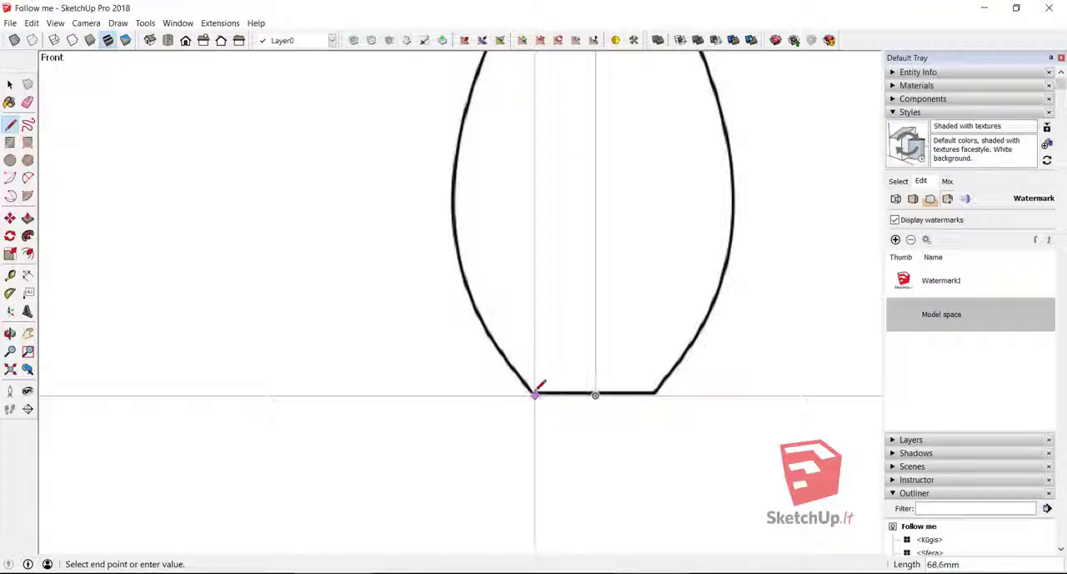
pyautogui.click(534, 393)
pyautogui.press('Escape')
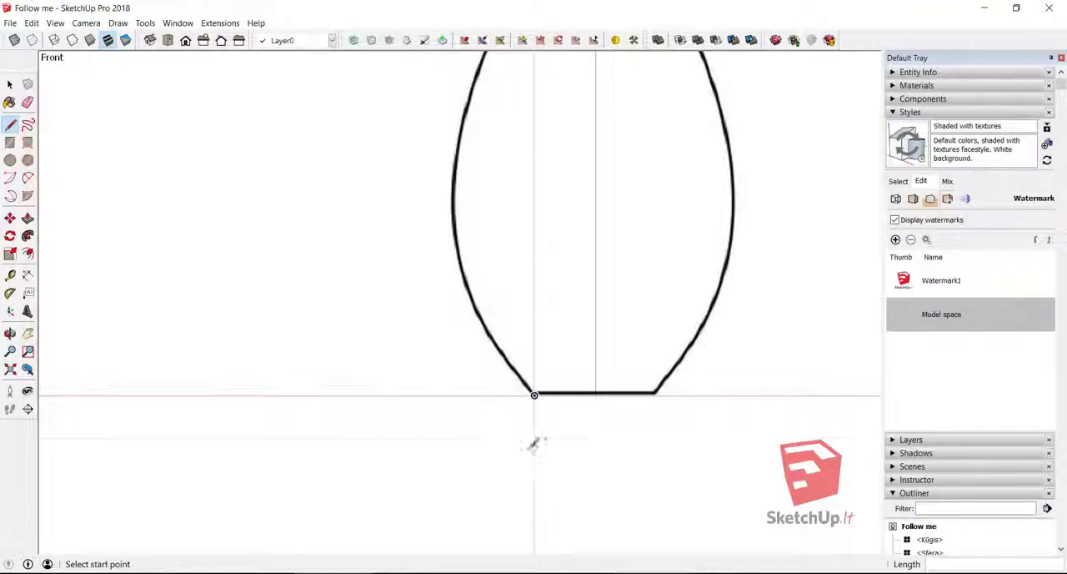
pyautogui.scroll(-2, 536, 454)
pyautogui.scroll(-2, 536, 466)
pyautogui.scroll(4, 564, 114)
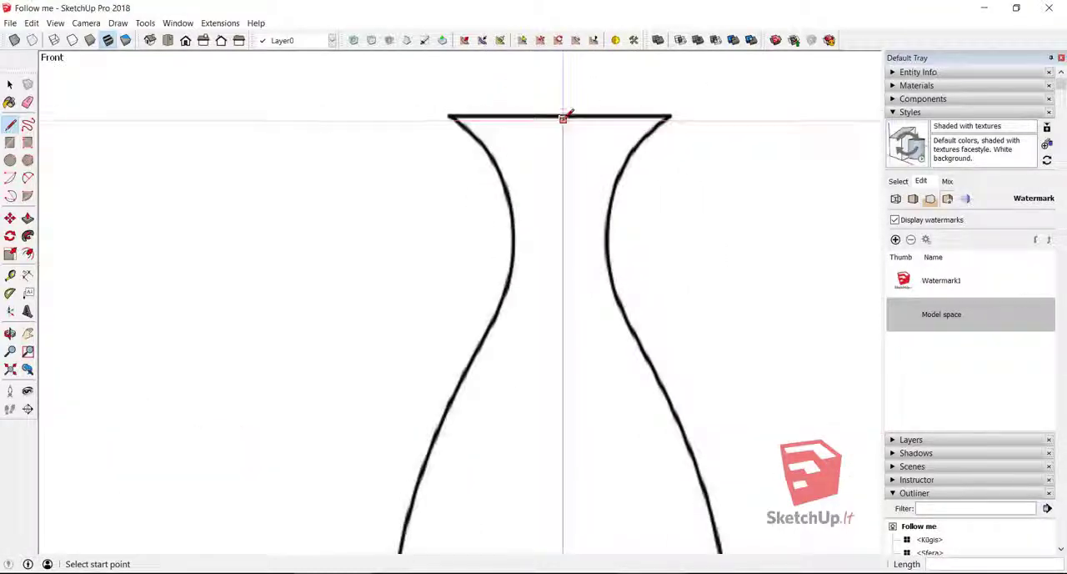
pyautogui.click(564, 112)
pyautogui.click(448, 116)
pyautogui.press('Escape')
pyautogui.scroll(-3, 492, 388)
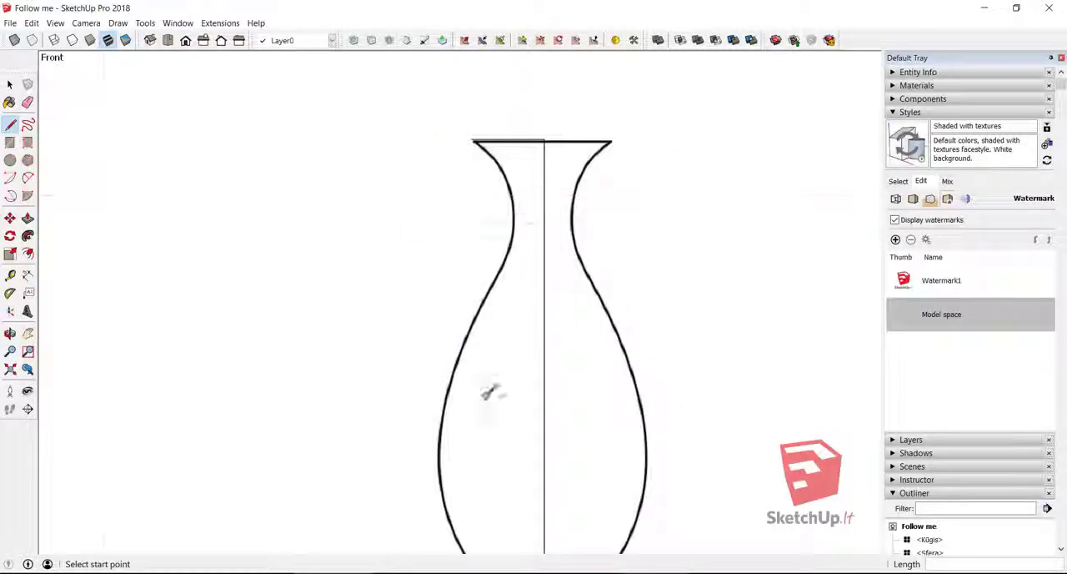
# - Draw three horizontal division lines across the left half of the vase's body, from the outline to the centre line
pyautogui.scroll(1, 524, 361)
pyautogui.scroll(1, 523, 361)
pyautogui.press('a')
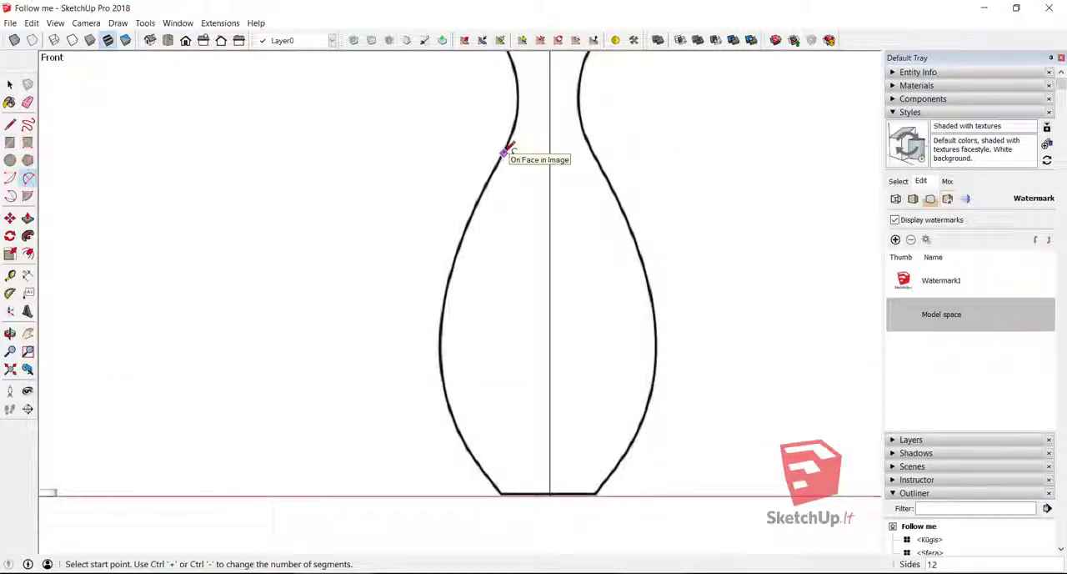
pyautogui.press('l')
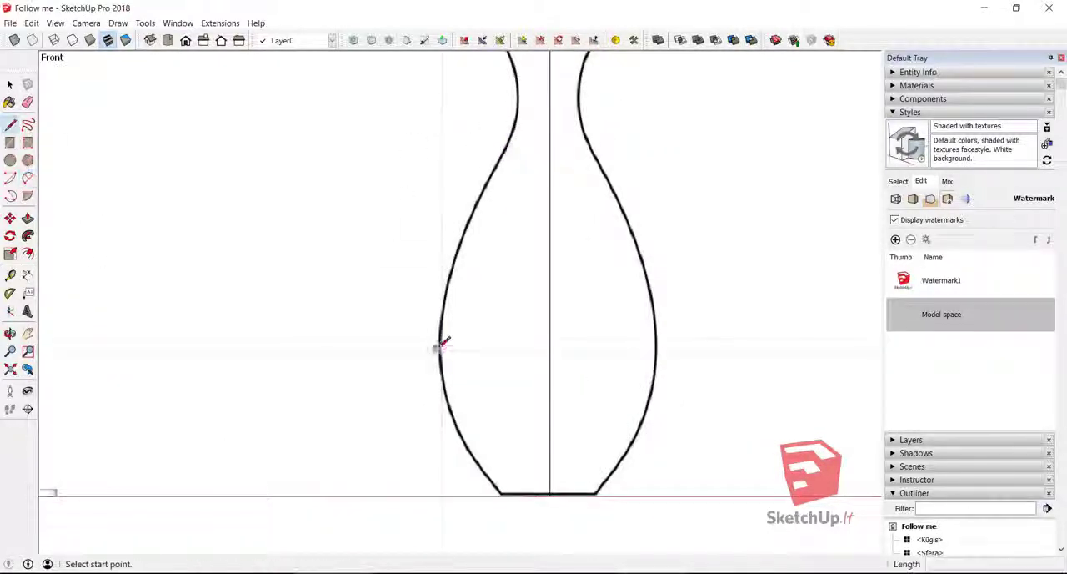
pyautogui.click(451, 416)
pyautogui.click(548, 417)
pyautogui.click(480, 464)
pyautogui.click(549, 464)
# - Trace the vase's left belly curve with a two-point arc between the outer ends of the upper two division lines
pyautogui.click(28, 177)
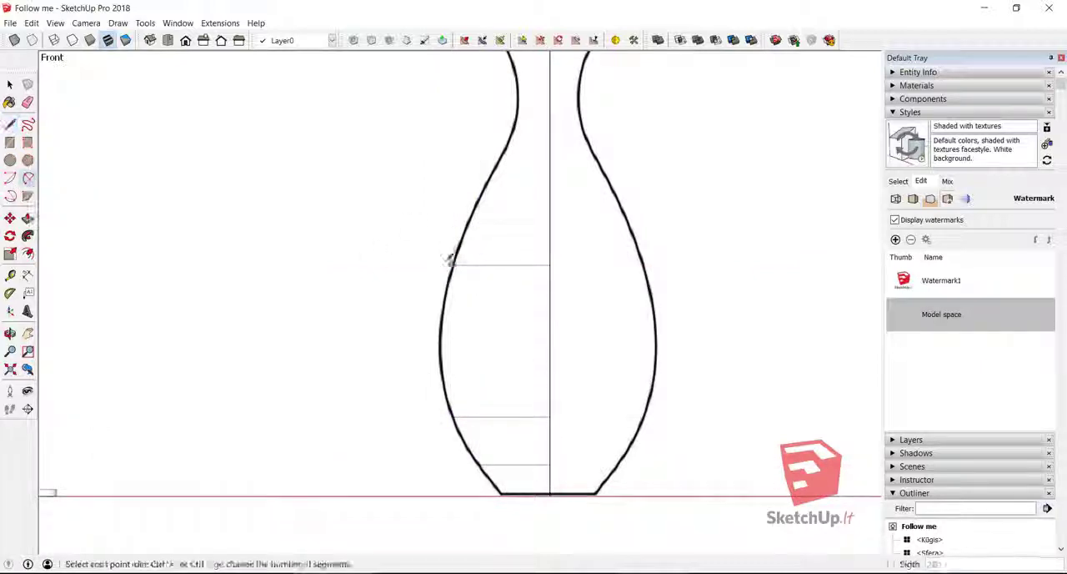
pyautogui.click(453, 265)
pyautogui.click(452, 417)
pyautogui.scroll(5, 442, 332)
pyautogui.click(447, 332)
pyautogui.scroll(-5, 446, 332)
pyautogui.scroll(5, 474, 465)
pyautogui.press('space')
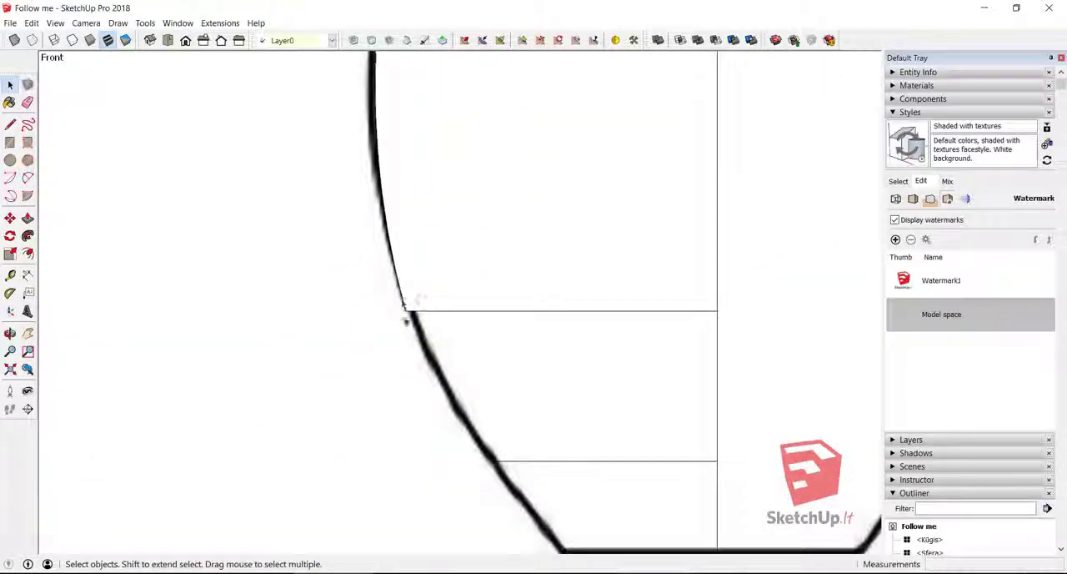
pyautogui.click(404, 305)
pyautogui.scroll(-3, 465, 434)
pyautogui.click(410, 409)
# - Trace the curve below the belly with an arc between the outer ends of the lower two division lines
pyautogui.click(28, 177)
pyautogui.click(436, 372)
pyautogui.click(484, 449)
pyautogui.scroll(3, 484, 449)
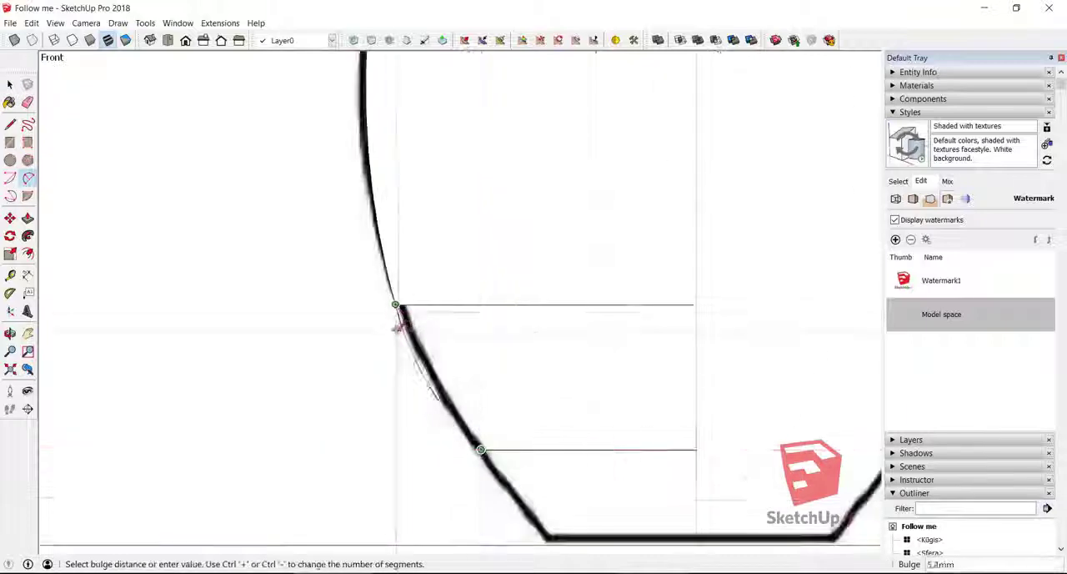
pyautogui.click(430, 383)
pyautogui.scroll(-3, 433, 367)
pyautogui.click(493, 425)
pyautogui.click(433, 345)
pyautogui.click(464, 380)
pyautogui.click(627, 323)
# - Draw a straight line from the outer end of the lowest division line to the left corner of the vase's base
pyautogui.press('l')
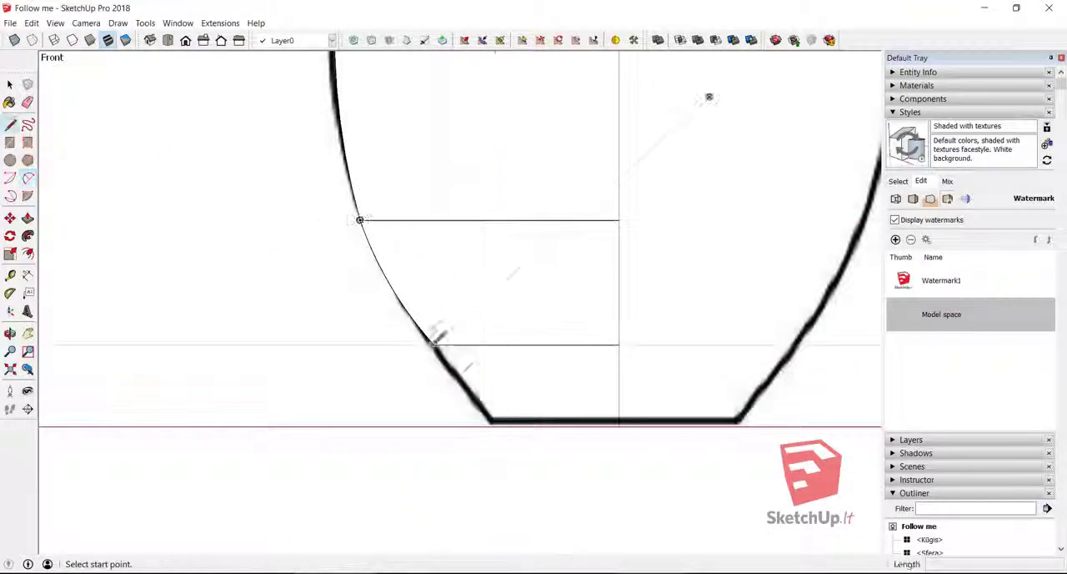
pyautogui.click(433, 344)
pyautogui.click(492, 426)
# - Trace the upper neck with an arc from the left rim corner to the narrowest point, and draw a horizontal line across to the centre line
pyautogui.scroll(-6, 486, 542)
pyautogui.scroll(3, 490, 271)
pyautogui.click(453, 112)
pyautogui.click(548, 112)
pyautogui.press('a')
pyautogui.click(471, 113)
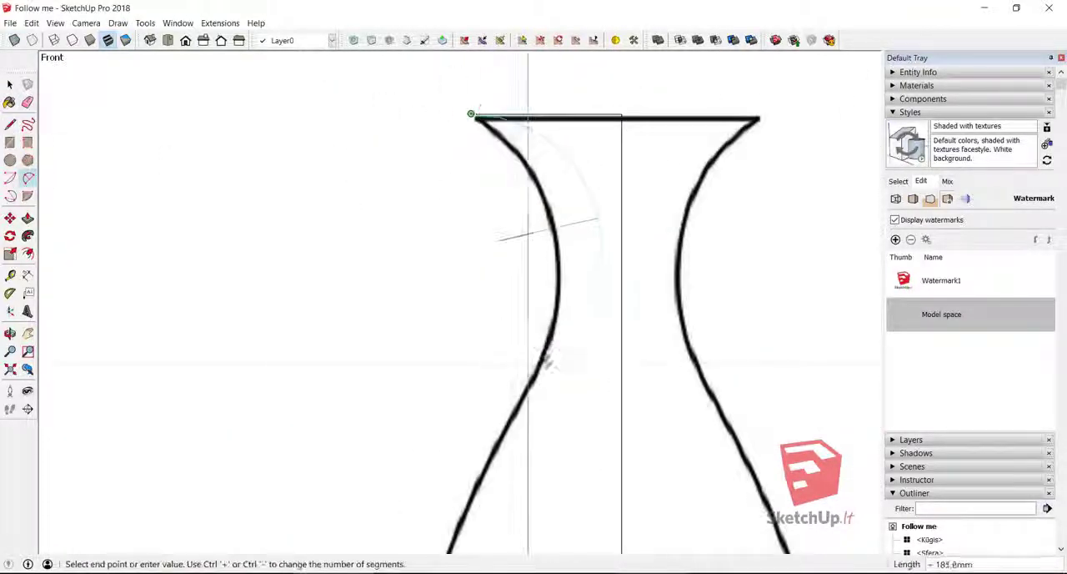
pyautogui.click(560, 260)
pyautogui.click(538, 171)
pyautogui.press('l')
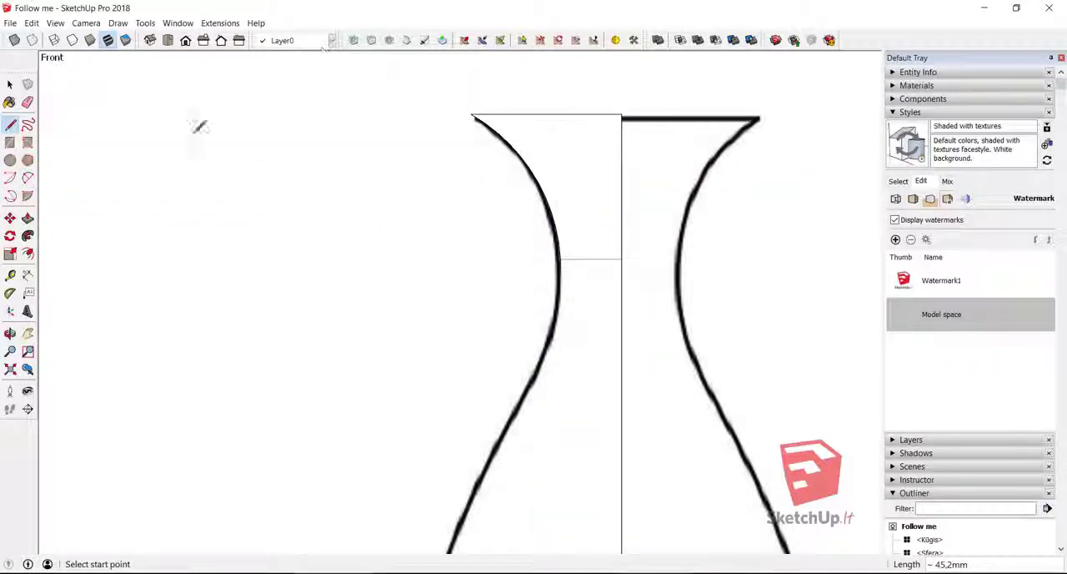
pyautogui.press('a')
pyautogui.click(560, 260)
pyautogui.click(556, 334)
pyautogui.scroll(3, 555, 334)
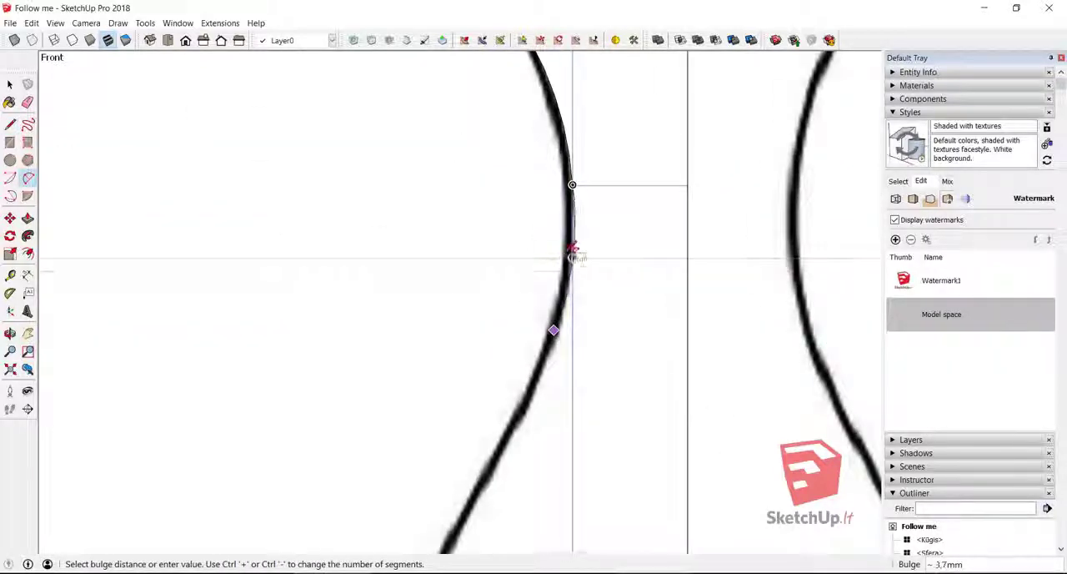
pyautogui.click(563, 292)
# - Trace the shoulder with an arc from the highest body division line up to the lower neck, and draw a horizontal line to the centre line
pyautogui.scroll(-4, 621, 321)
pyautogui.click(487, 371)
pyautogui.click(564, 198)
pyautogui.click(524, 252)
pyautogui.press('l')
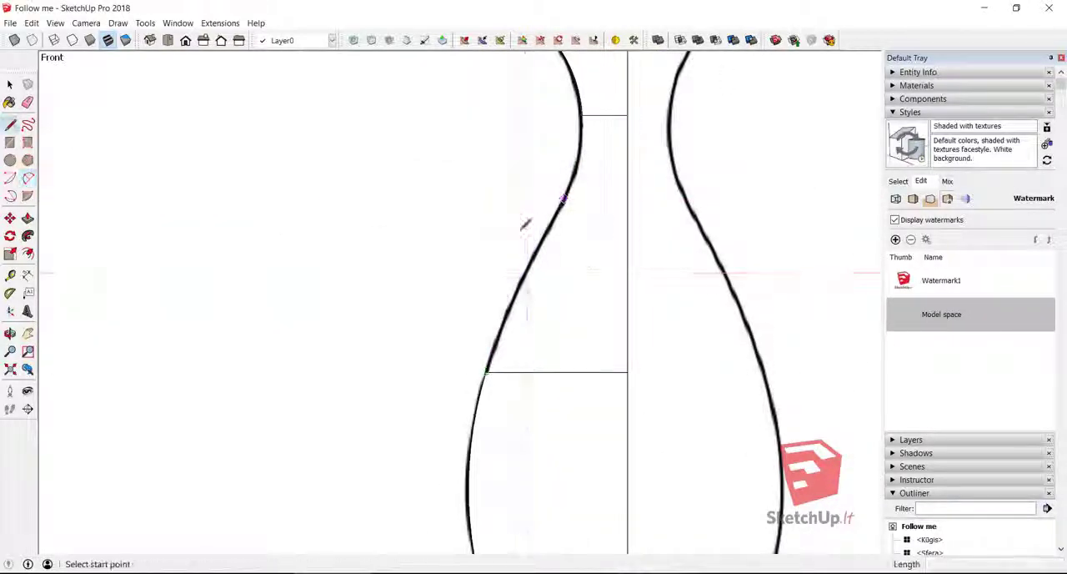
pyautogui.click(564, 198)
pyautogui.click(628, 198)
# - Close the left outline with an arc from the neck's narrowest point down to the upper end of the shoulder curve
pyautogui.scroll(3, 598, 105)
pyautogui.press('a')
pyautogui.click(561, 129)
pyautogui.click(522, 322)
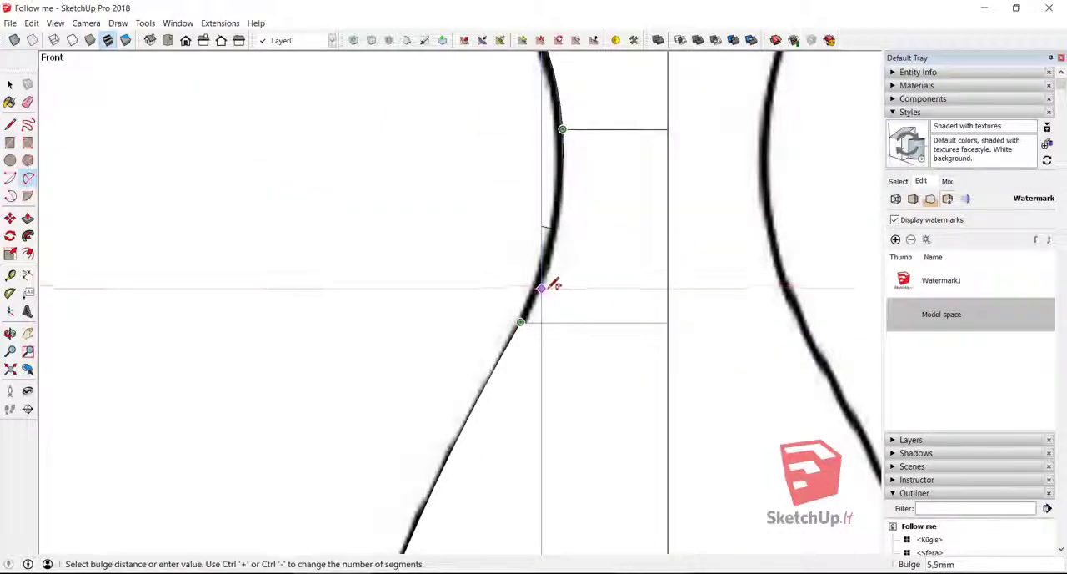
pyautogui.click(555, 233)
pyautogui.scroll(-2, 389, 249)
pyautogui.scroll(-6, 521, 202)
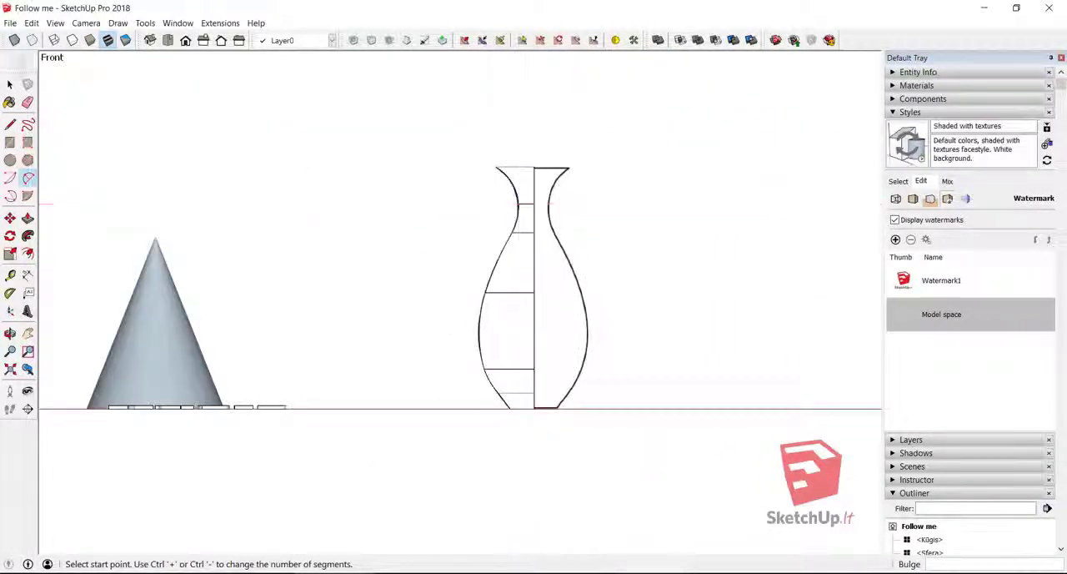
# - Switch to the isometric view and delete the vase image and the horizontal division lines inside the half profile
pyautogui.click(151, 42)
pyautogui.click(703, 302)
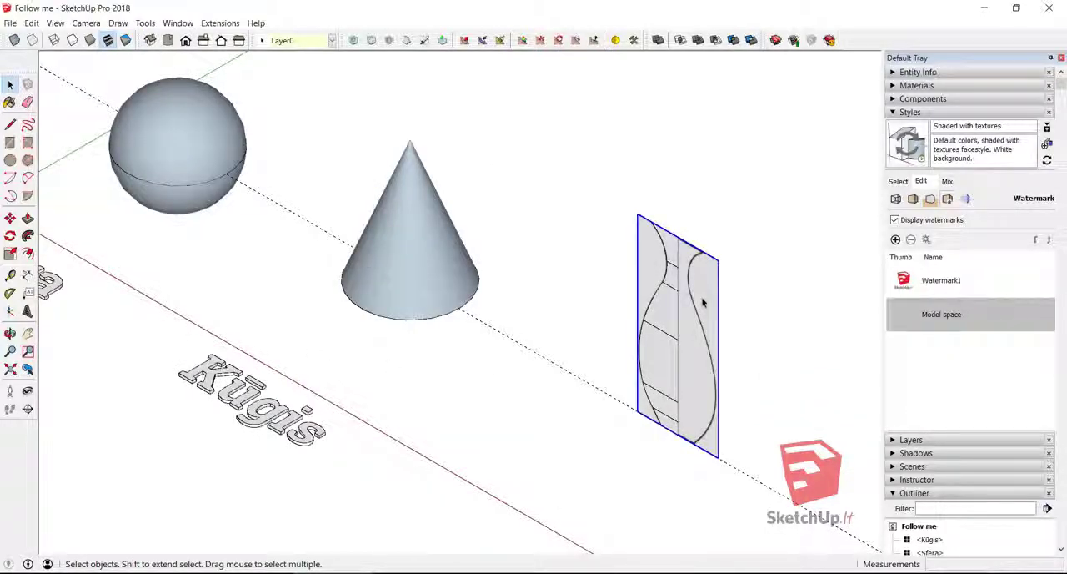
pyautogui.press('Delete')
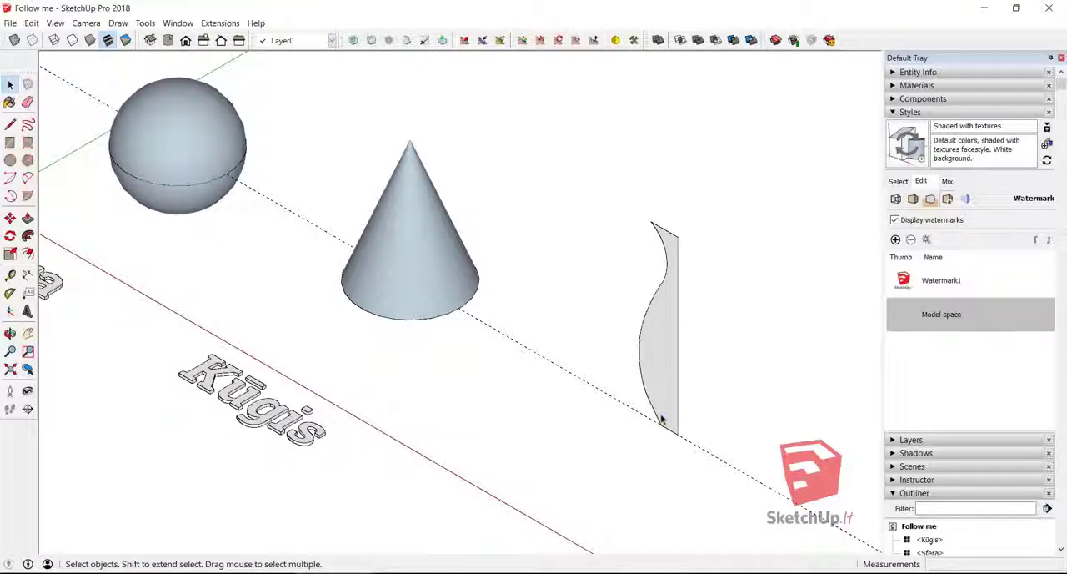
# - Draw a flat circle of about 69 mm radius centred on the lower end of the profile's axis, and delete its face
pyautogui.scroll(-1, 465, 341)
pyautogui.keyDown('shift'); pyautogui.moveTo(643, 359); pyautogui.dragTo(433, 306, button='middle'); pyautogui.keyUp('shift')
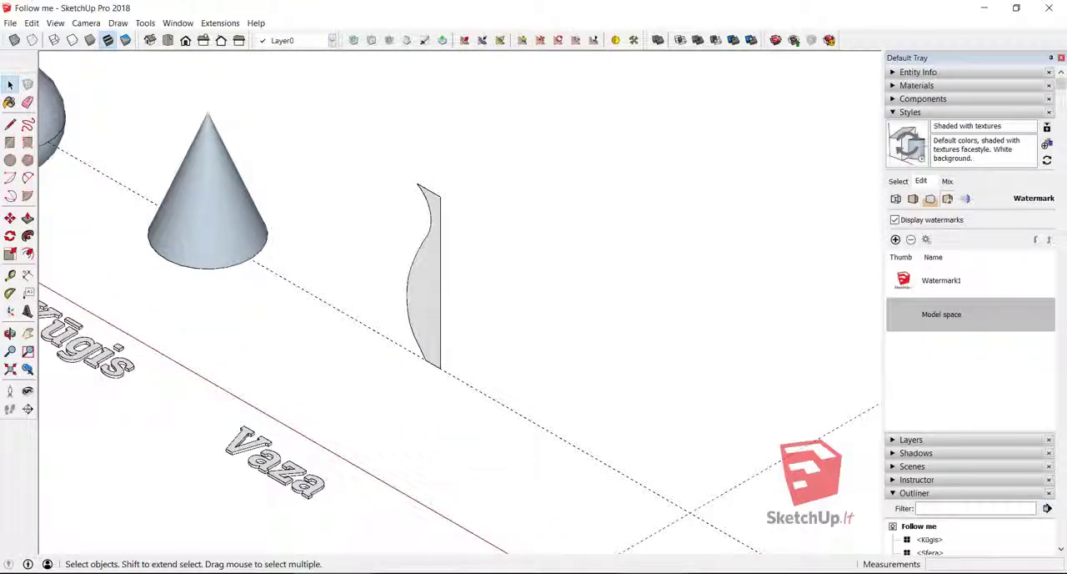
pyautogui.click(10, 159)
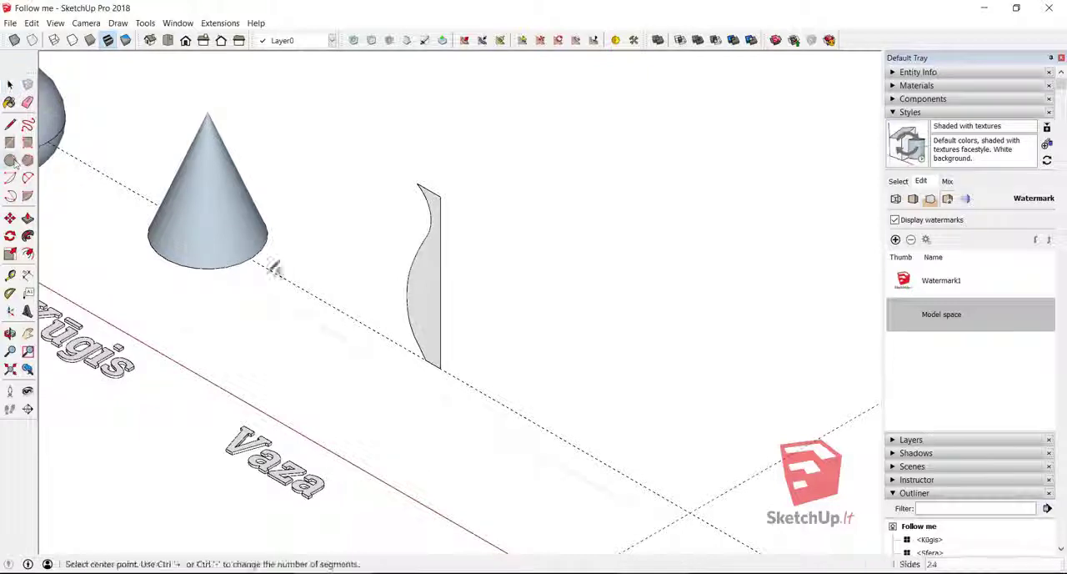
pyautogui.click(442, 367)
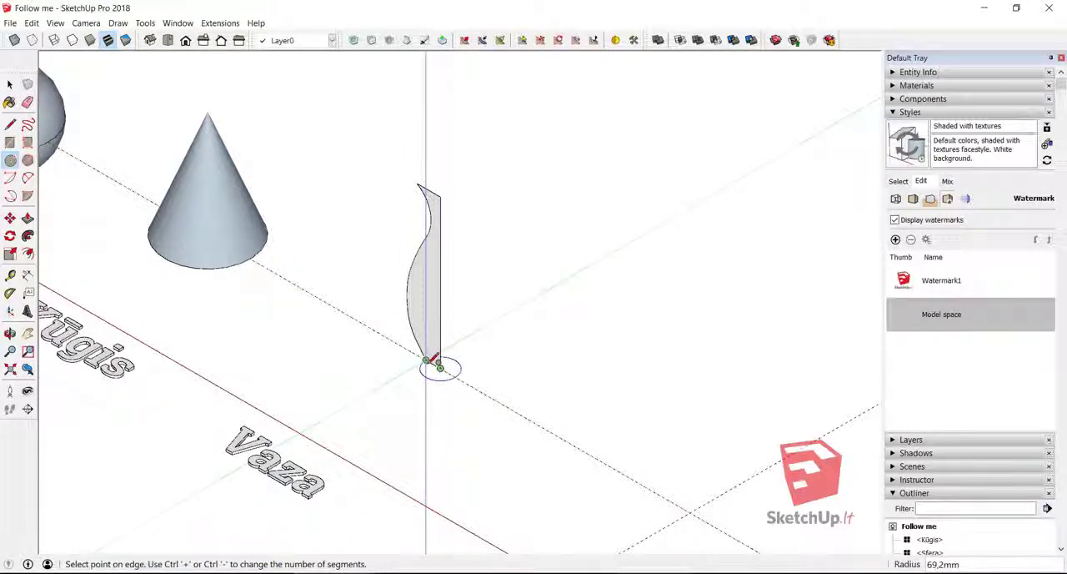
pyautogui.click(461, 369)
pyautogui.click(10, 85)
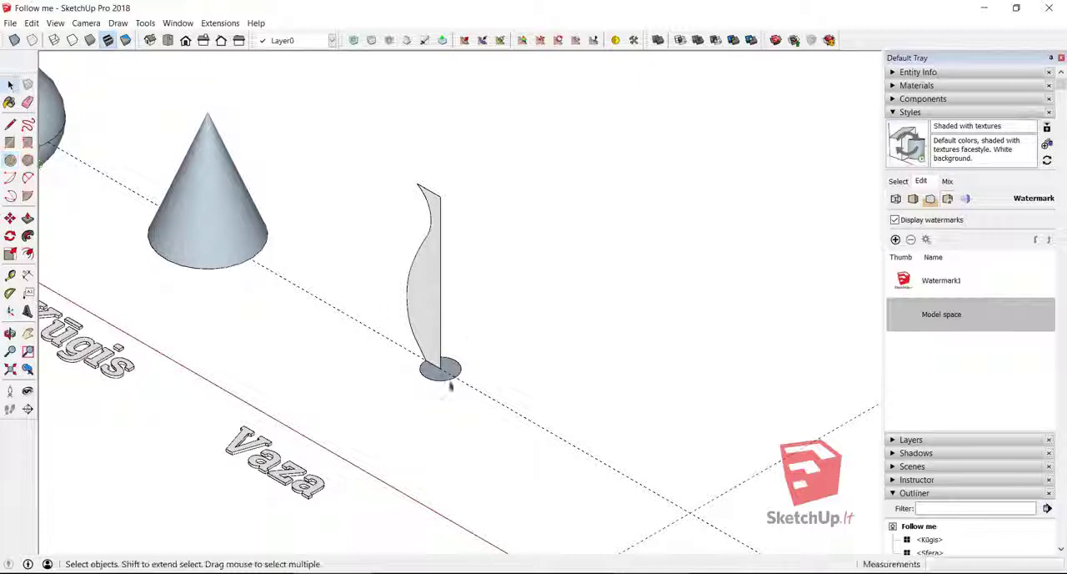
# - Sweep the half profile around the circle with Follow Me to form a solid vase, and check it in X-ray view
pyautogui.click(434, 319)
pyautogui.click(28, 237)
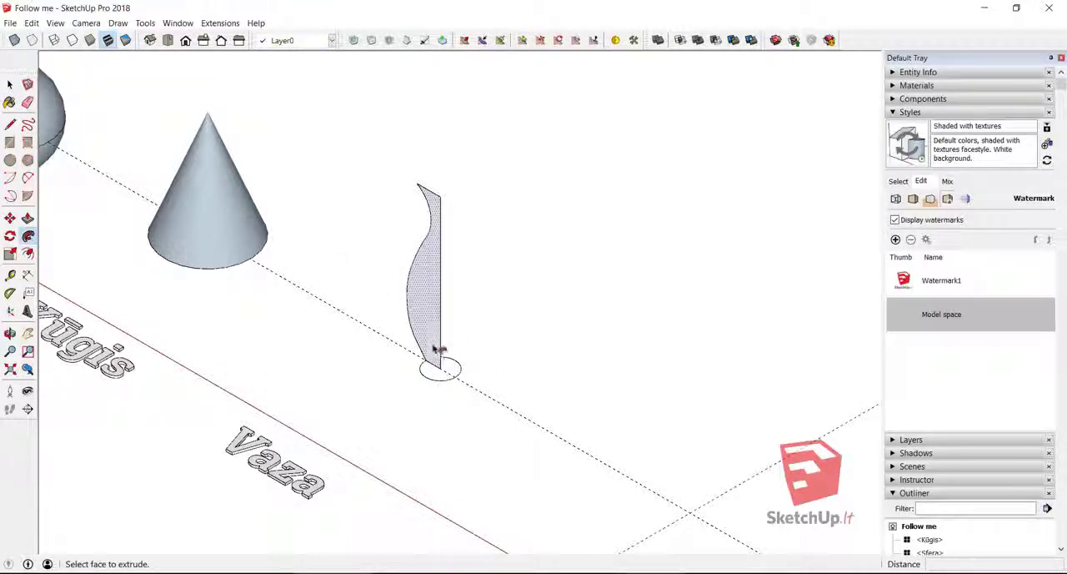
pyautogui.moveTo(436, 358); pyautogui.dragTo(447, 382)
pyautogui.keyDown('shift'); pyautogui.moveTo(428, 375); pyautogui.dragTo(753, 338, button='middle'); pyautogui.keyUp('shift')
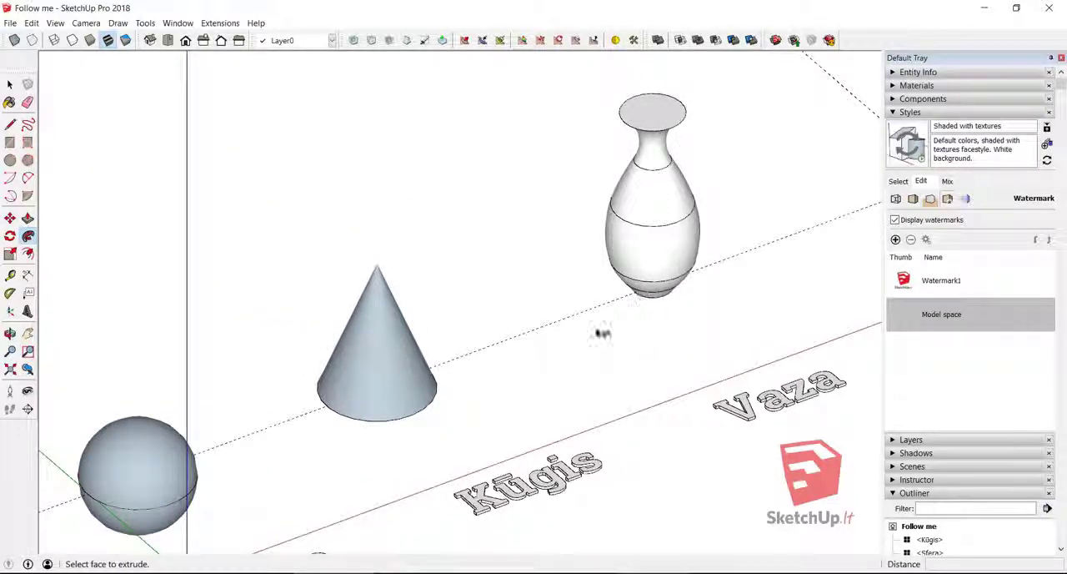
pyautogui.scroll(-3, 602, 333)
pyautogui.moveTo(602, 334); pyautogui.dragTo(330, 345, button='middle')
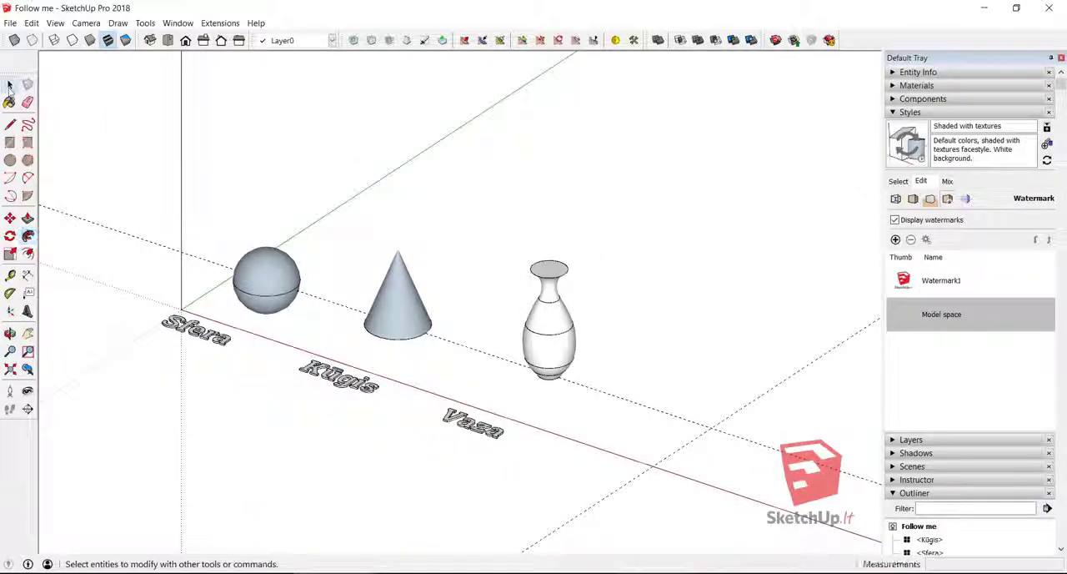
pyautogui.click(10, 40)
pyautogui.click(11, 40)
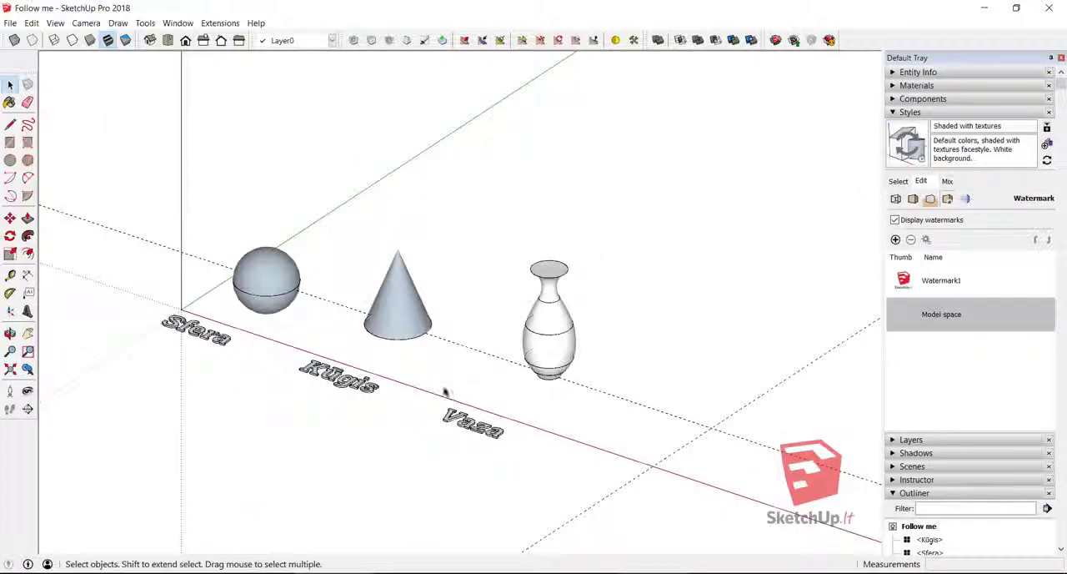
# - Soften the whole vase's edges with Soften coplanar enabled and an angle between normals of about 17.4 degrees
pyautogui.click(555, 336)
pyautogui.rightClick(554, 336)
pyautogui.click(650, 215)
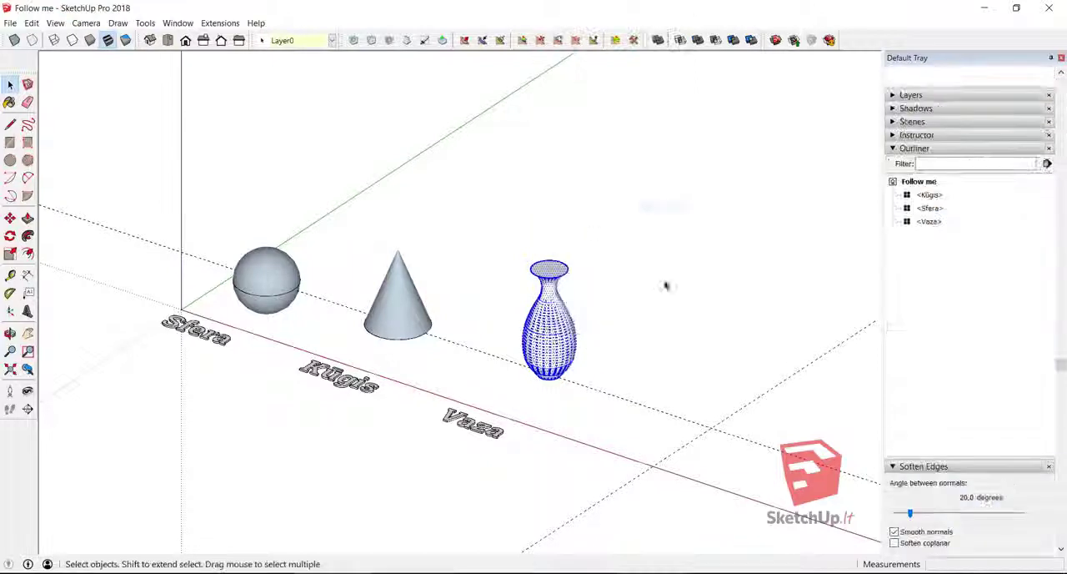
pyautogui.click(895, 543)
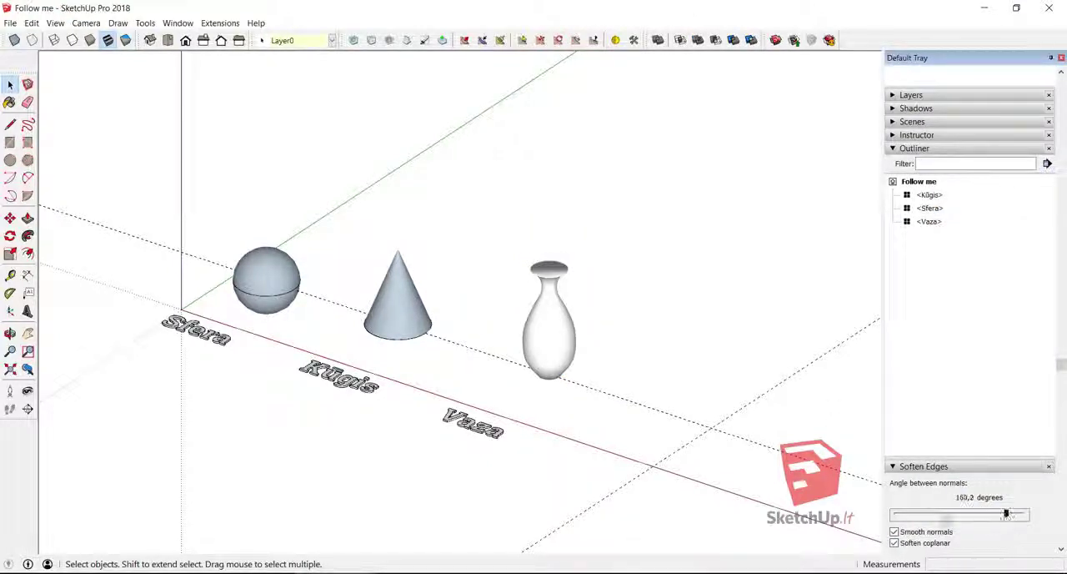
pyautogui.moveTo(1006, 515); pyautogui.dragTo(910, 519)
pyautogui.click(594, 320)
pyautogui.scroll(-1, 206, 296)
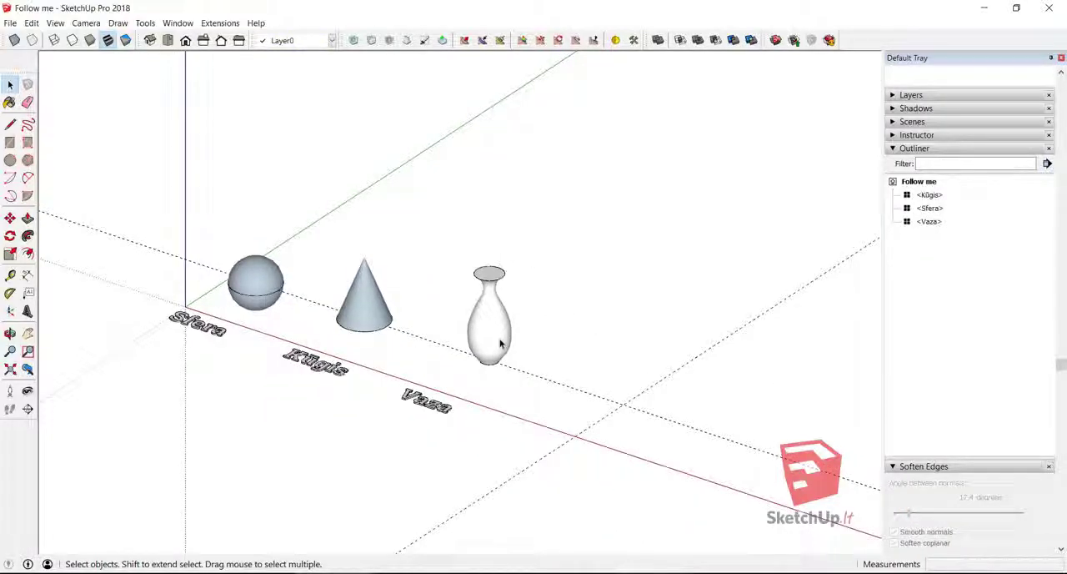
# - Undo the edge softening and the Follow Me sweep, back to the flat vase profile and its path circle
pyautogui.hotkey('ctrl', 'z')
pyautogui.scroll(4, 487, 331)
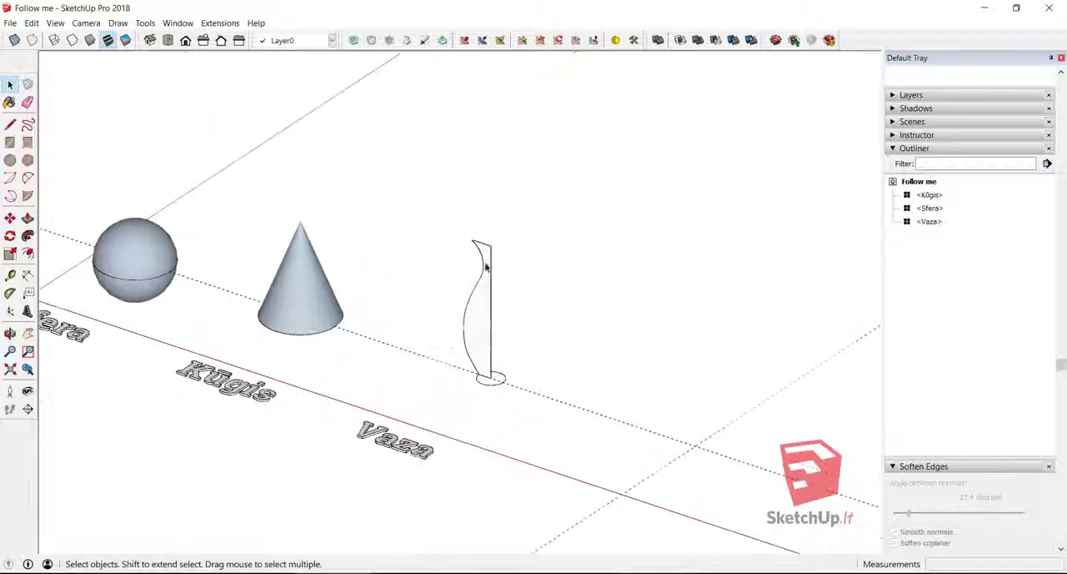
pyautogui.scroll(2, 482, 404)
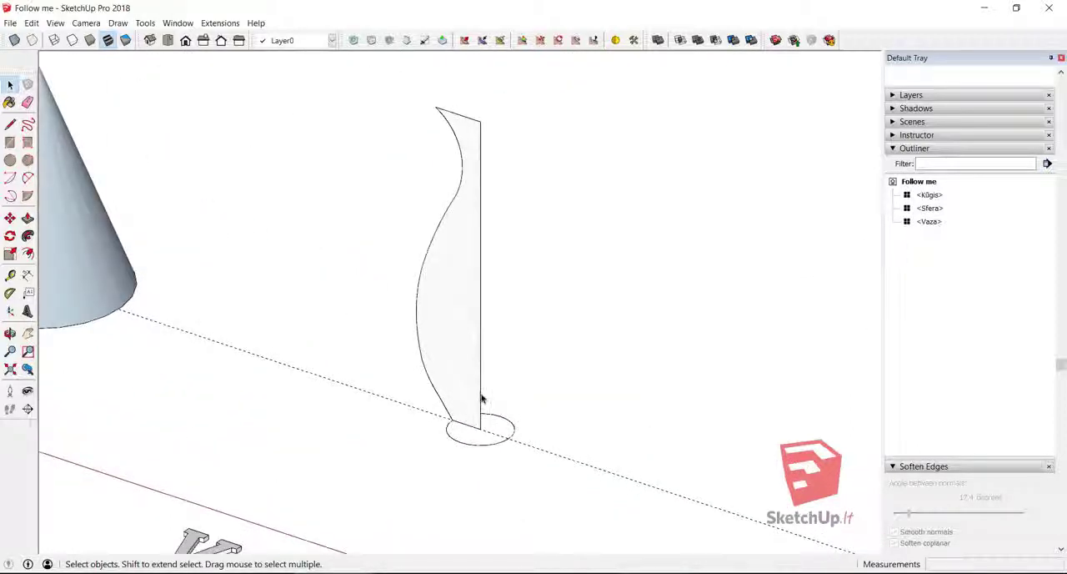
# - Move the straight vertical edge of the vase profile about 30 mm toward the curved side
pyautogui.press('m')
pyautogui.click(479, 396)
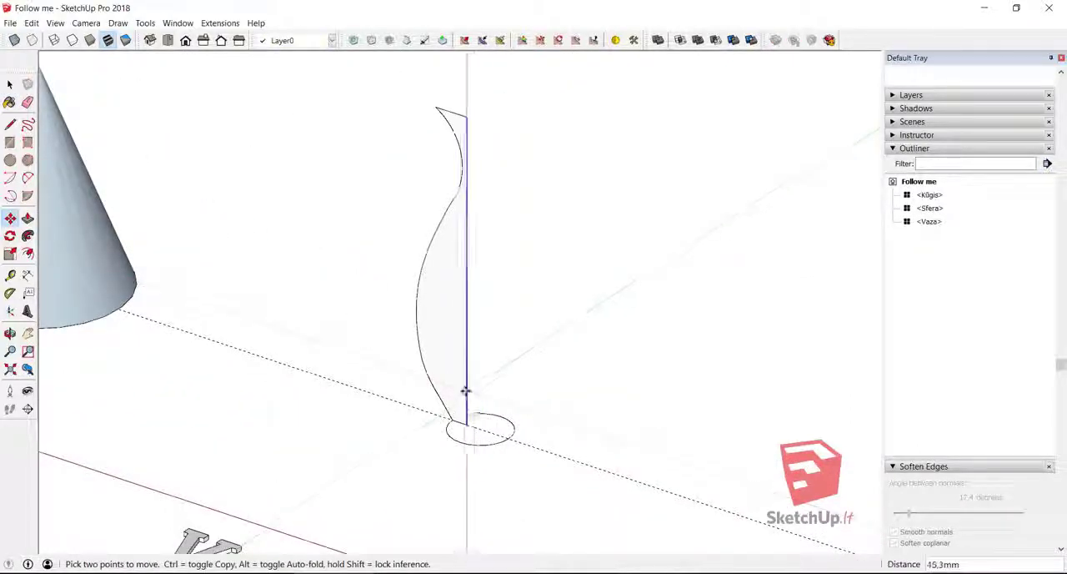
pyautogui.click(469, 390)
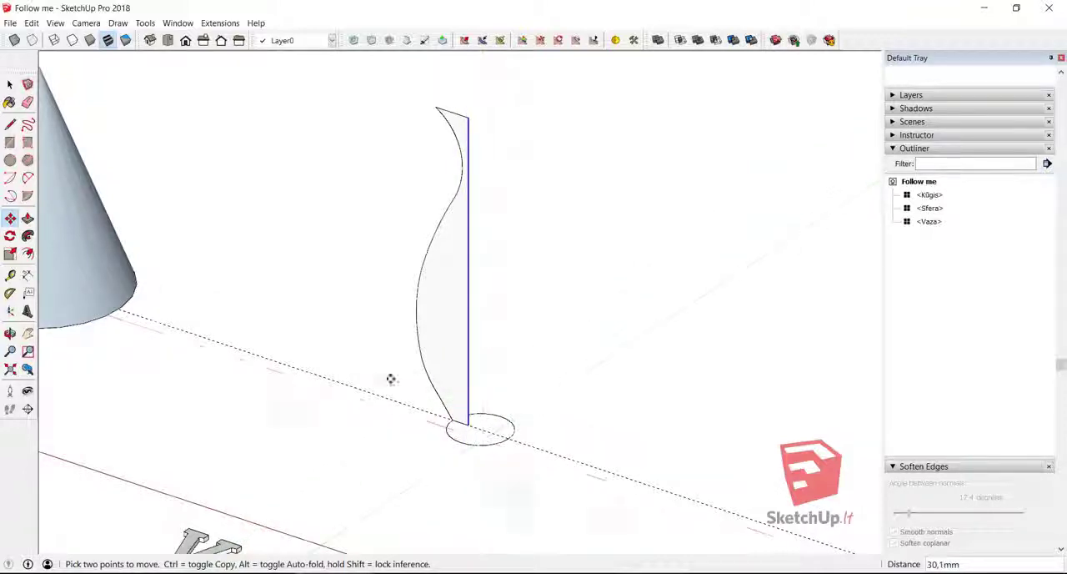
pyautogui.press('space')
# - Draw an arc bulging about 61.5 mm into the profile's lower belly from its straight edge, and delete the edge segment the arc spans
pyautogui.click(471, 323)
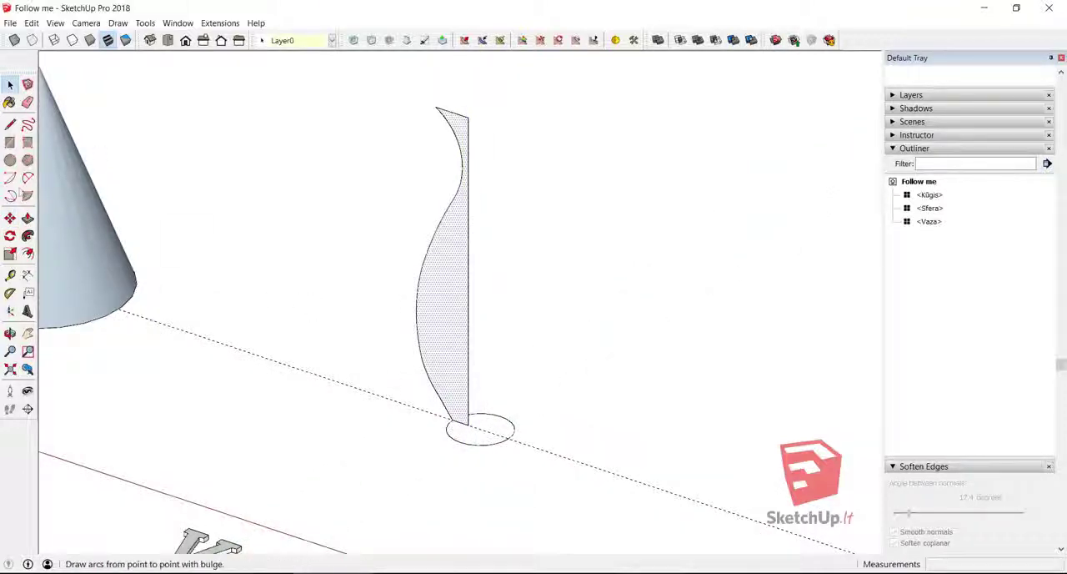
pyautogui.click(28, 178)
pyautogui.scroll(2, 459, 314)
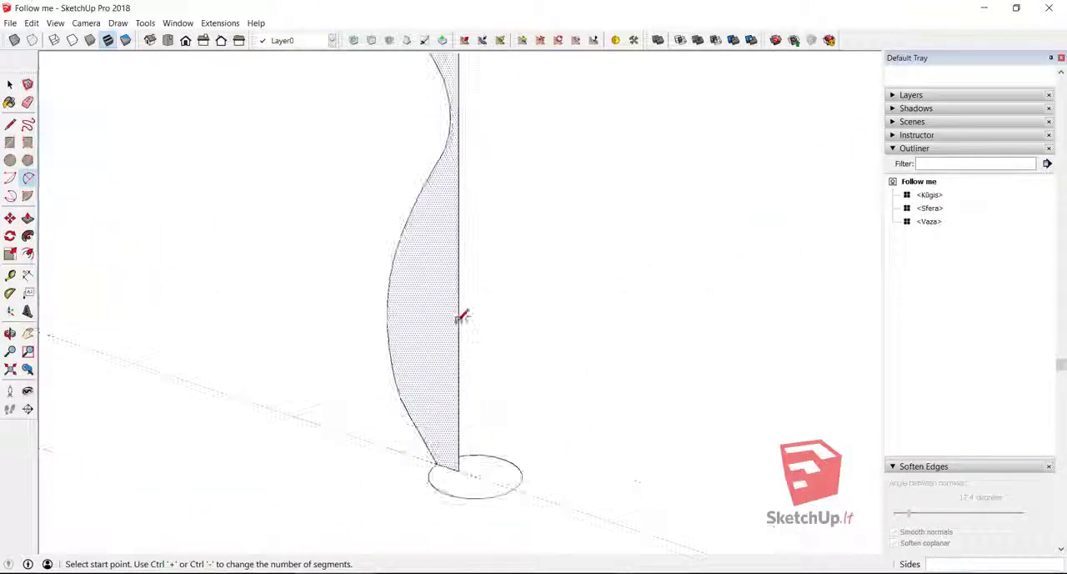
pyautogui.click(458, 204)
pyautogui.click(459, 422)
pyautogui.click(427, 367)
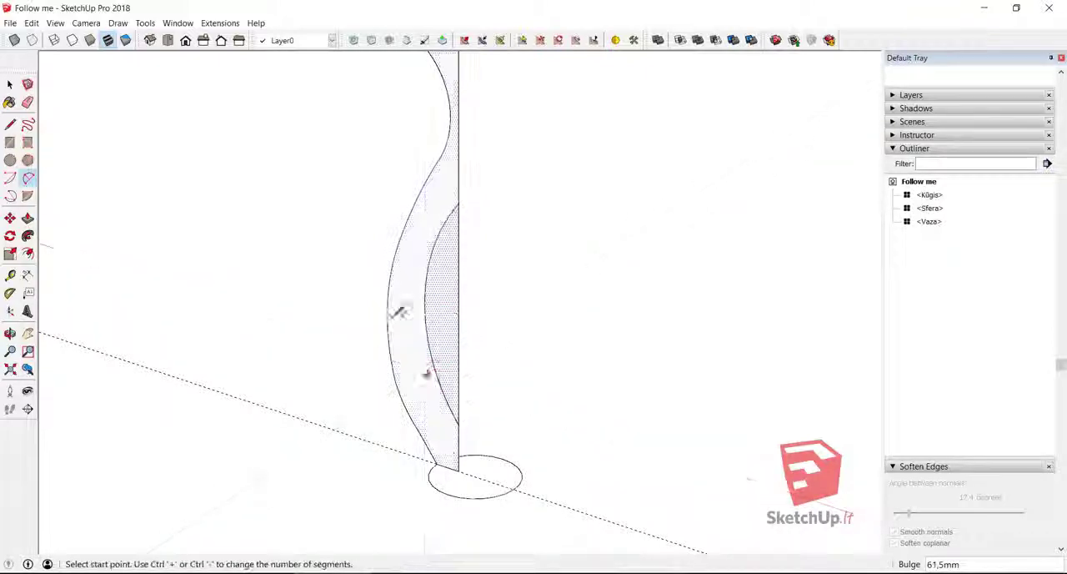
pyautogui.click(28, 102)
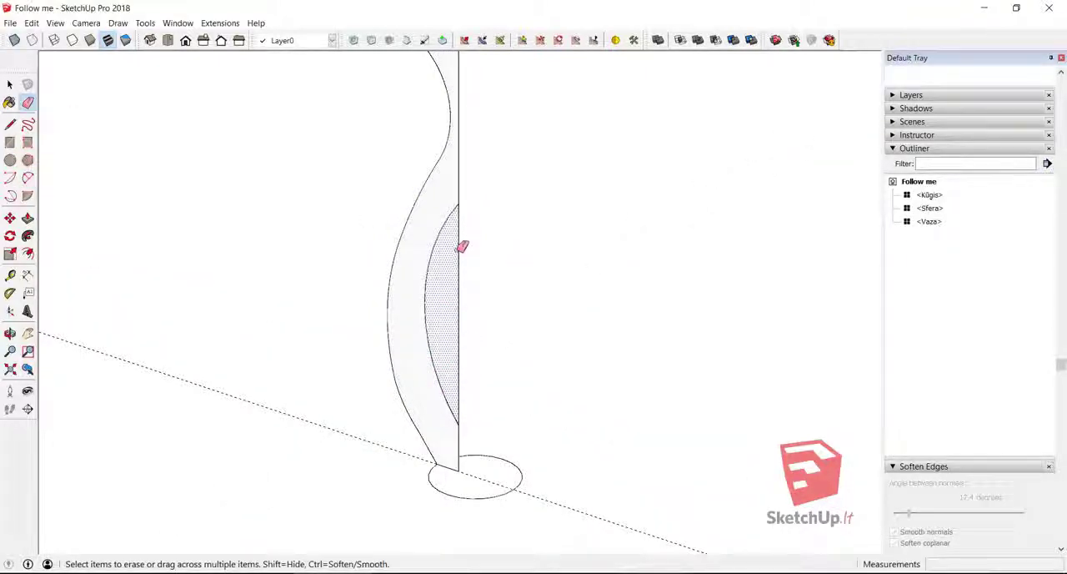
pyautogui.press('space')
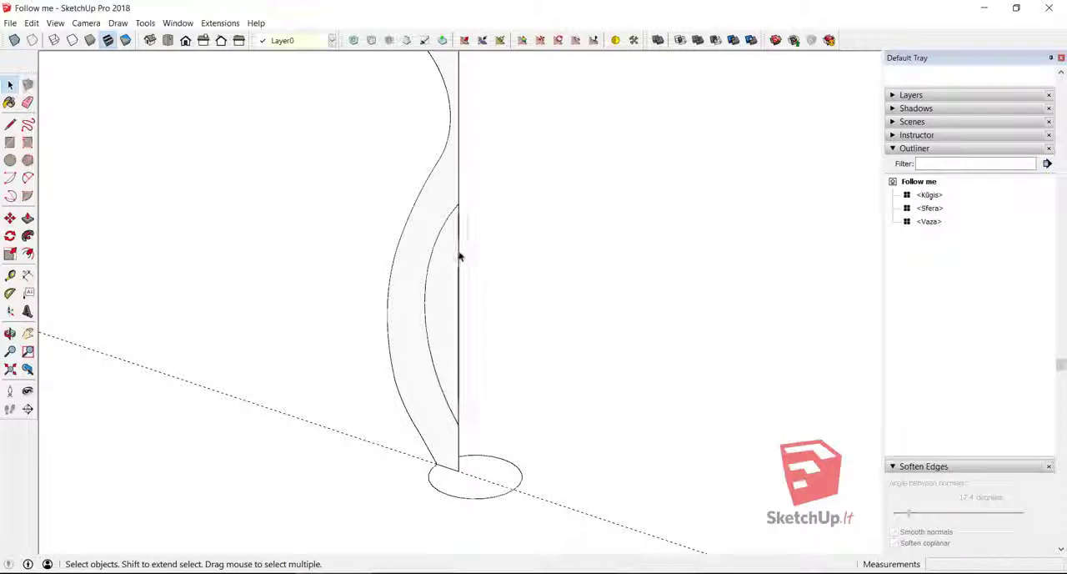
pyautogui.click(459, 256)
pyautogui.press('Delete')
# - Draw an arc bulging about 43 mm outward from the lower arc's upper end to the profile's top corner, and erase the straight edge between them
pyautogui.scroll(-3, 448, 350)
pyautogui.scroll(4, 454, 287)
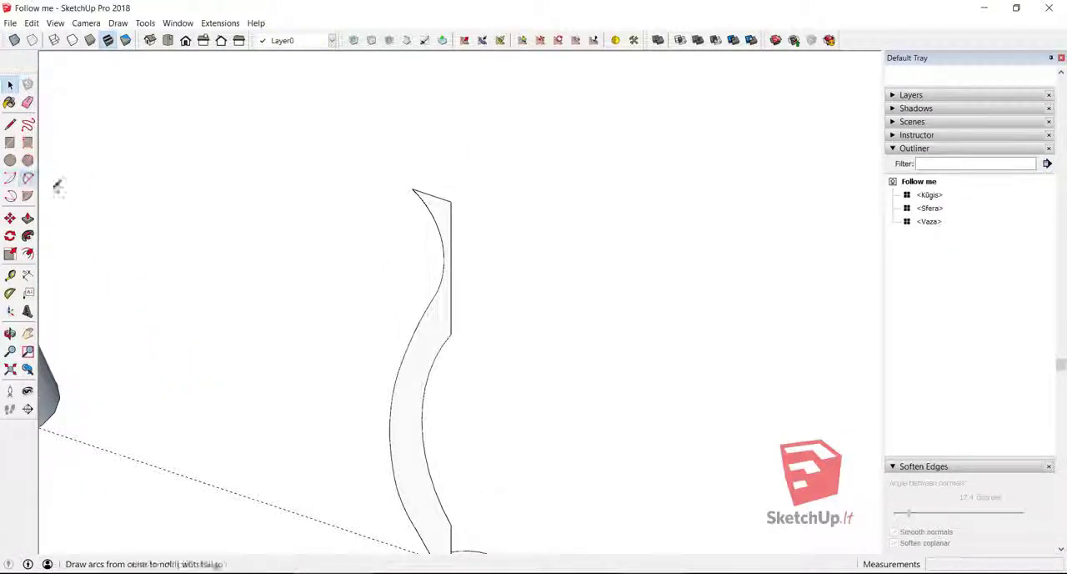
pyautogui.click(28, 178)
pyautogui.click(450, 334)
pyautogui.click(451, 202)
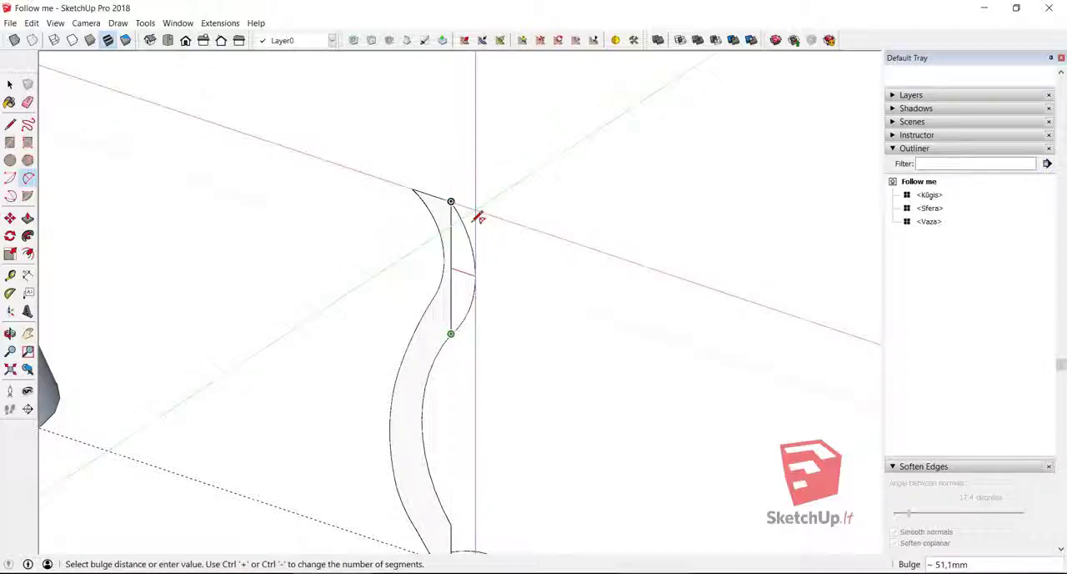
pyautogui.click(473, 276)
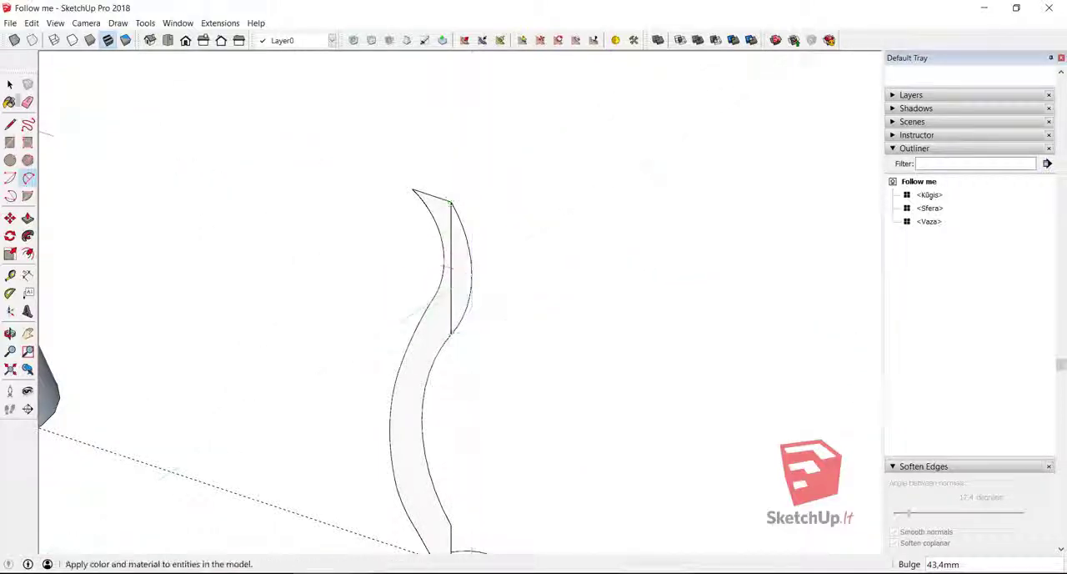
pyautogui.click(27, 102)
pyautogui.click(452, 230)
# - Sweep the thin curved profile around the base circle with Follow Me to form a hollow vase, and display the model in X-ray view
pyautogui.scroll(-2, 430, 205)
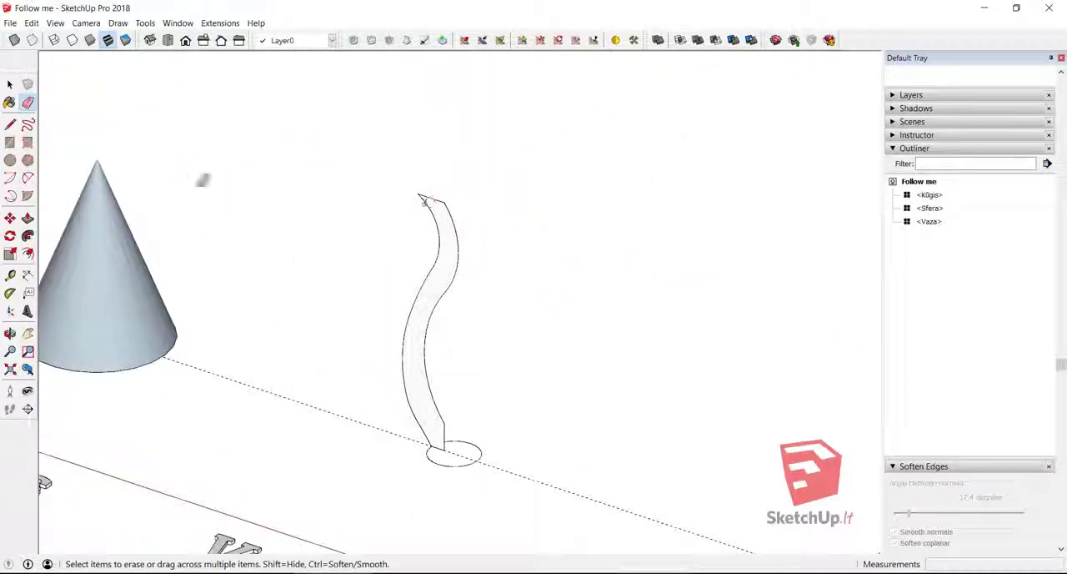
pyautogui.moveTo(203, 181); pyautogui.dragTo(787, 371, button='middle')
pyautogui.click(27, 235)
pyautogui.moveTo(494, 237); pyautogui.dragTo(481, 218)
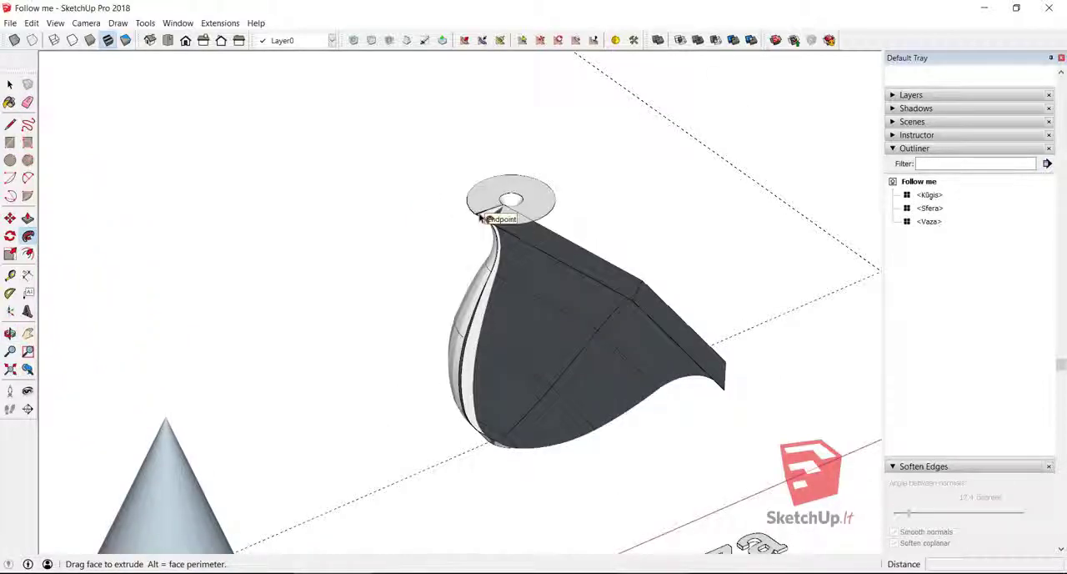
pyautogui.moveTo(501, 459); pyautogui.dragTo(499, 442)
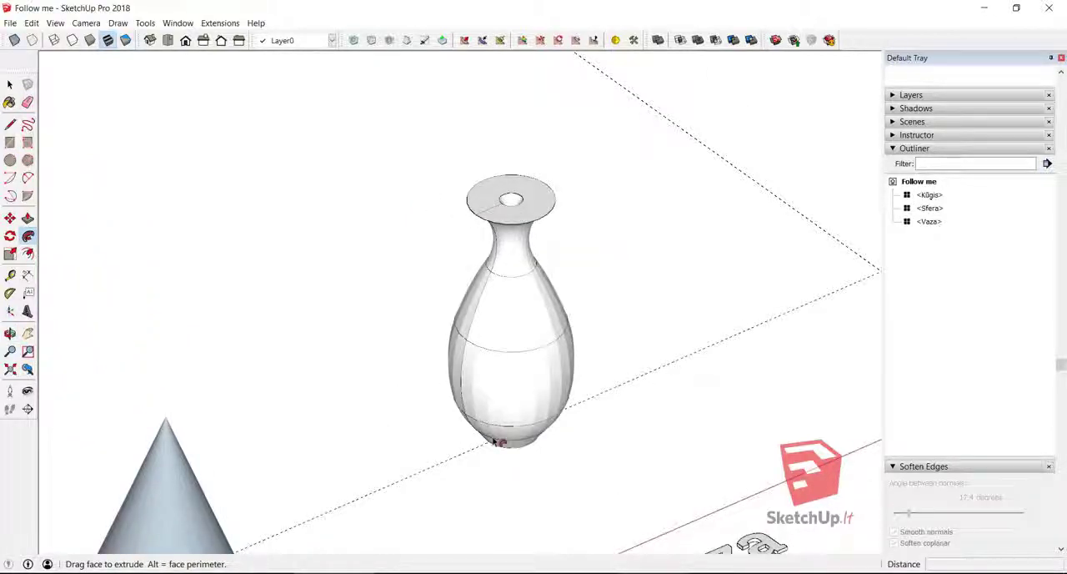
pyautogui.moveTo(553, 392)
pyautogui.mouseDown(button='middle')
pyautogui.moveTo(534, 458)
pyautogui.moveTo(271, 427)
pyautogui.moveTo(369, 462)
pyautogui.moveTo(226, 445)
pyautogui.mouseUp(button='middle')
pyautogui.scroll(-2, 271, 427)
pyautogui.scroll(3, 226, 445)
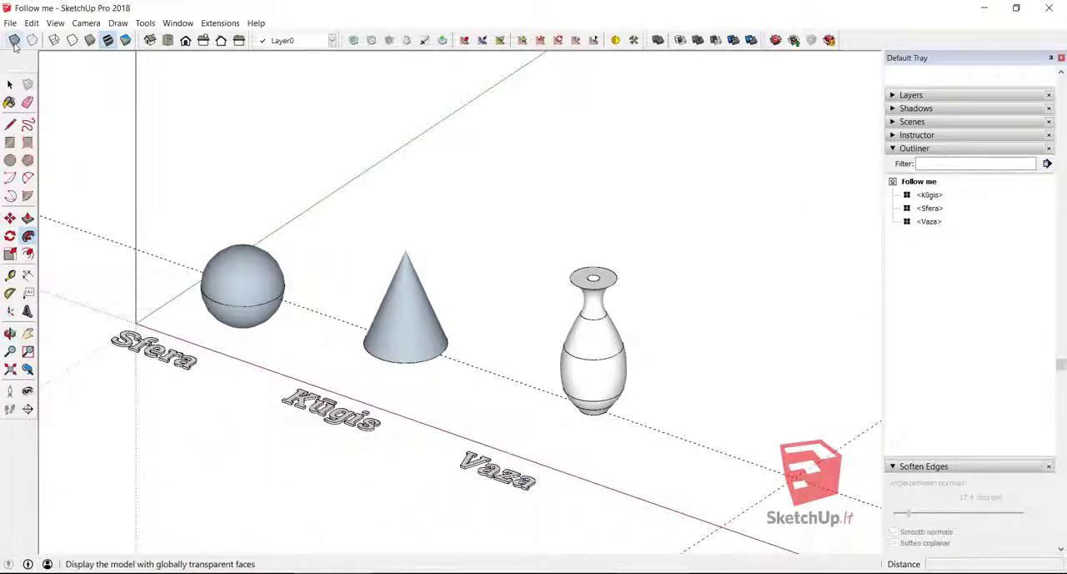
pyautogui.click(14, 41)
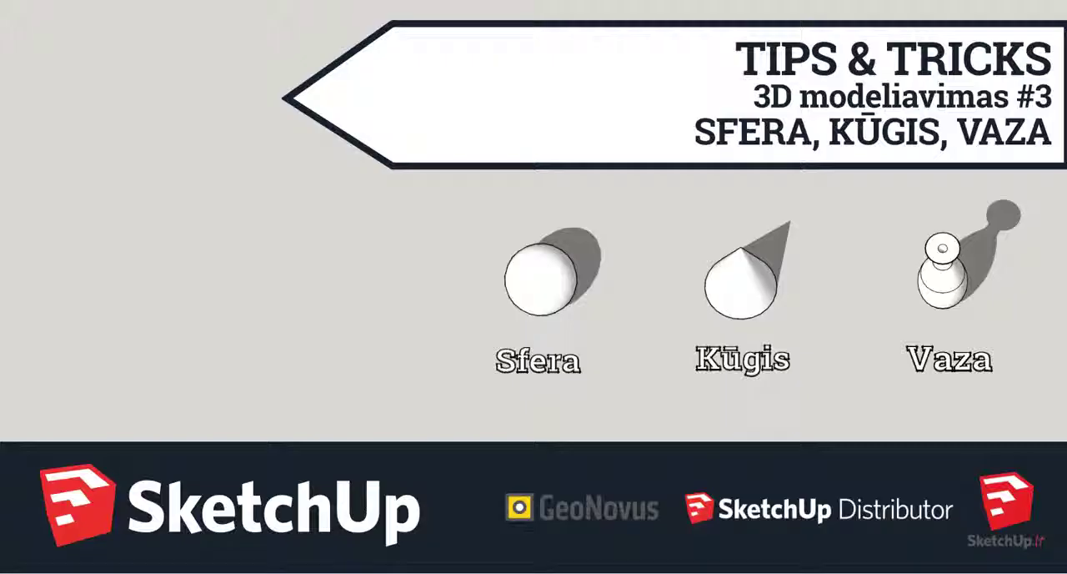